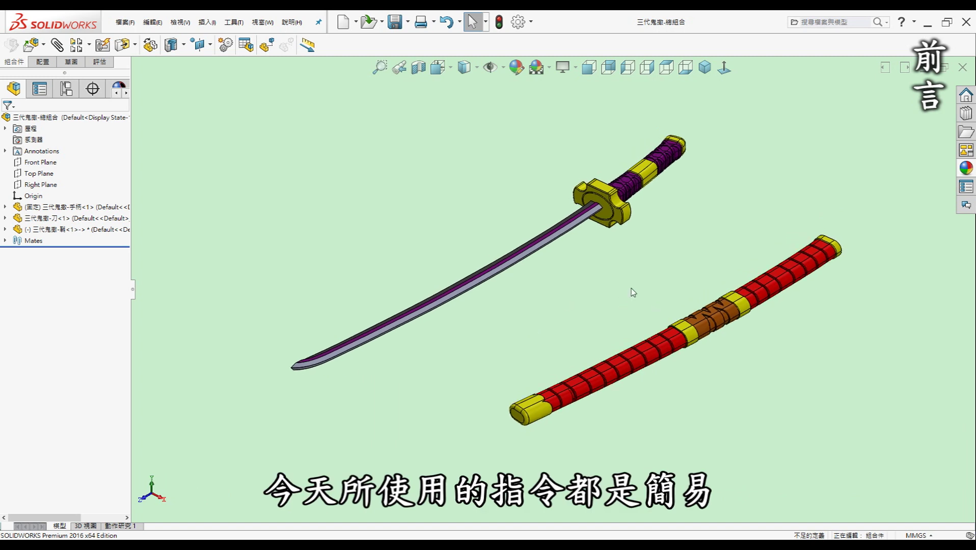
Orbit the finished katana and scabbard assembly to show it from several angles
mouse_move(573, 279)
middle_down()
mouse_move(526, 311)
mouse_move(546, 310)
mouse_move(538, 303)
middle_up()
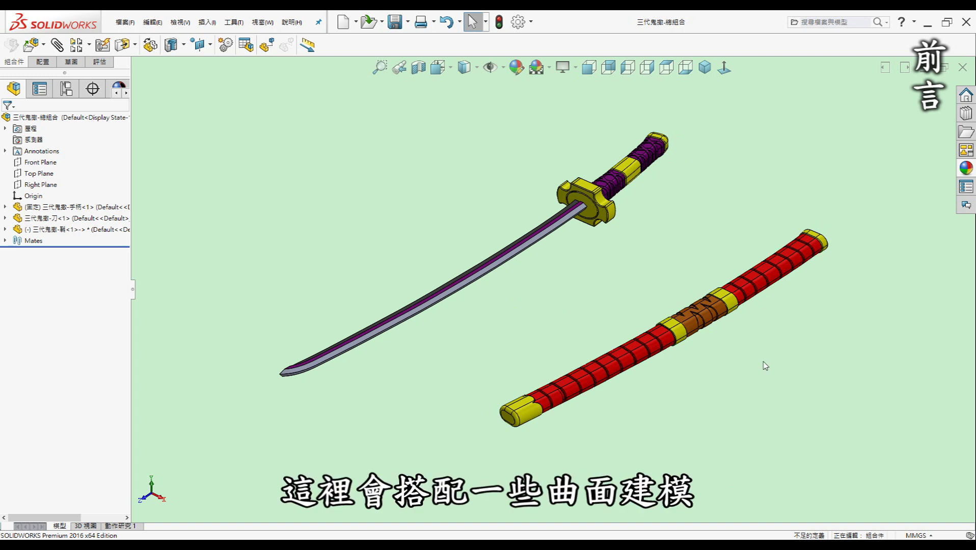
middle_drag(765, 366, 736, 360)
mouse_move(761, 328)
middle_down()
mouse_move(448, 416)
mouse_move(621, 426)
mouse_move(512, 437)
mouse_move(526, 421)
middle_up()
mouse_move(668, 396)
middle_down()
mouse_move(677, 403)
mouse_move(632, 375)
middle_up()
mouse_move(808, 279)
middle_down()
mouse_move(593, 286)
mouse_move(634, 223)
mouse_move(597, 237)
middle_up()
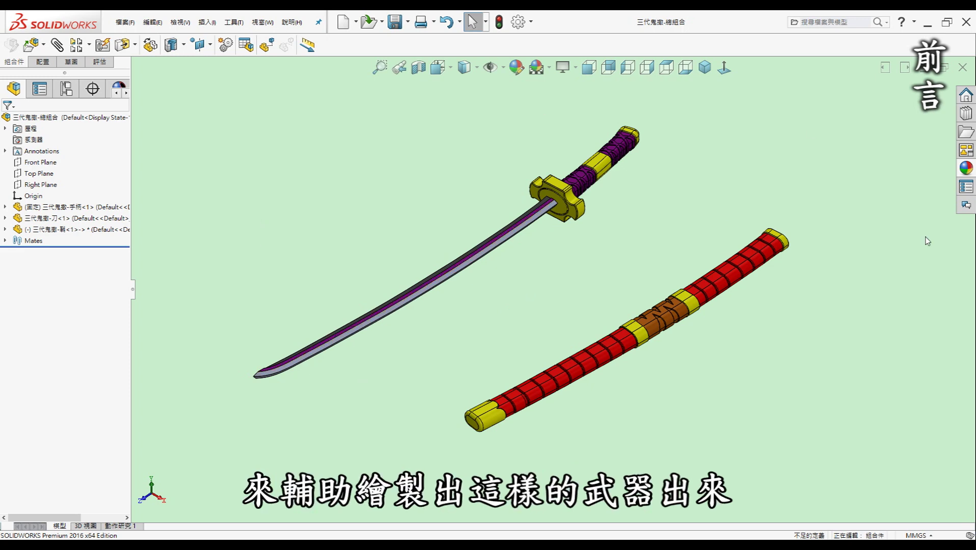
middle_drag(522, 307, 429, 243)
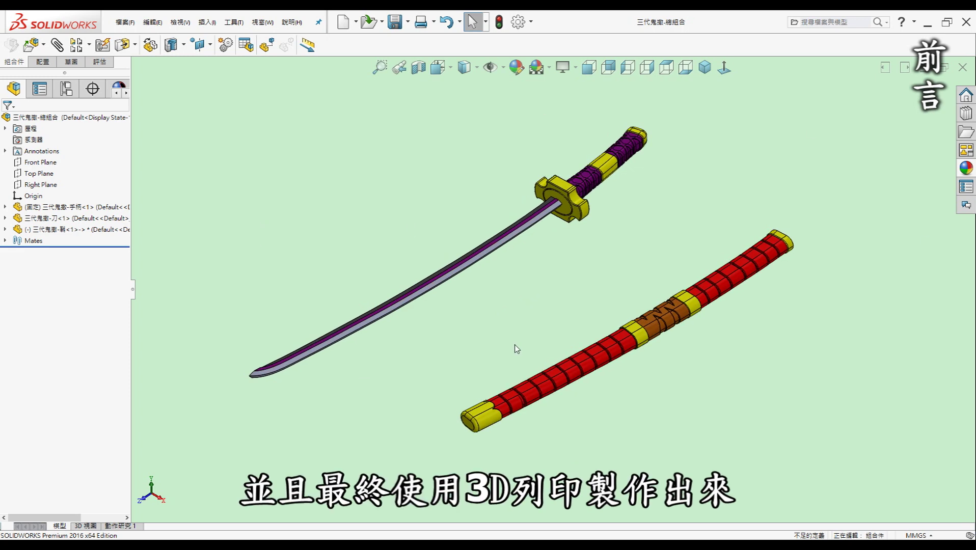
mouse_move(516, 349)
middle_down()
mouse_move(456, 375)
mouse_move(467, 375)
middle_up()
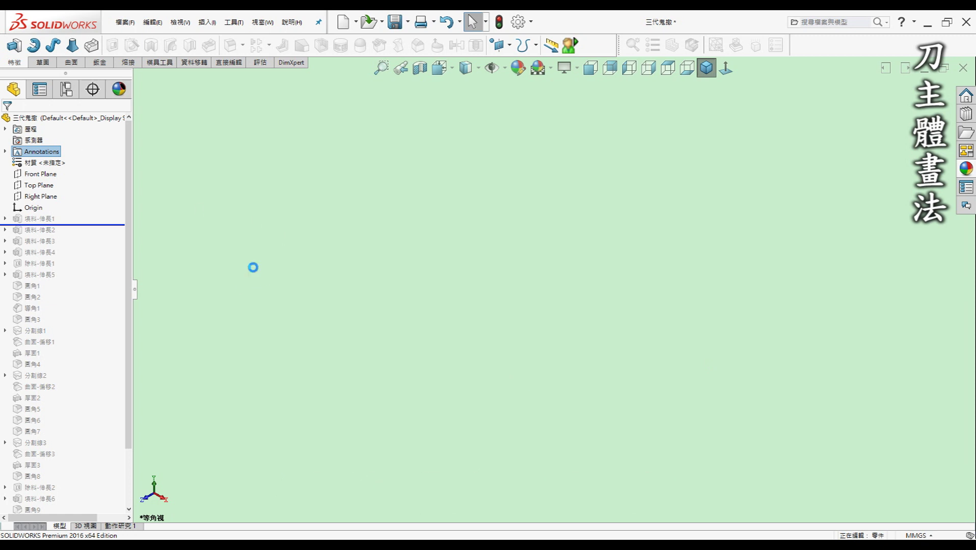
Restore the handle extrusion and view its sword outline sketch and reference photo from Top
drag(92, 213, 91, 224)
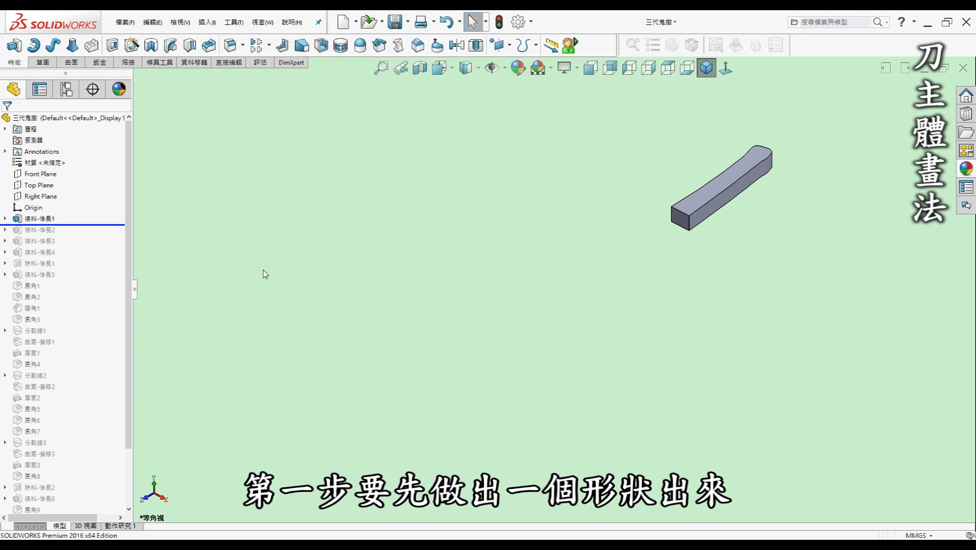
click(6, 219)
click(46, 232)
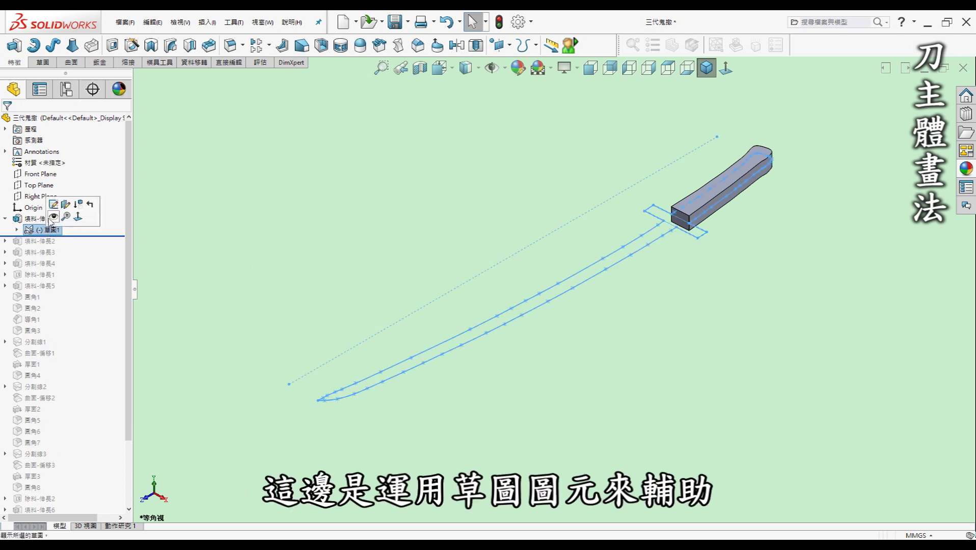
click(53, 220)
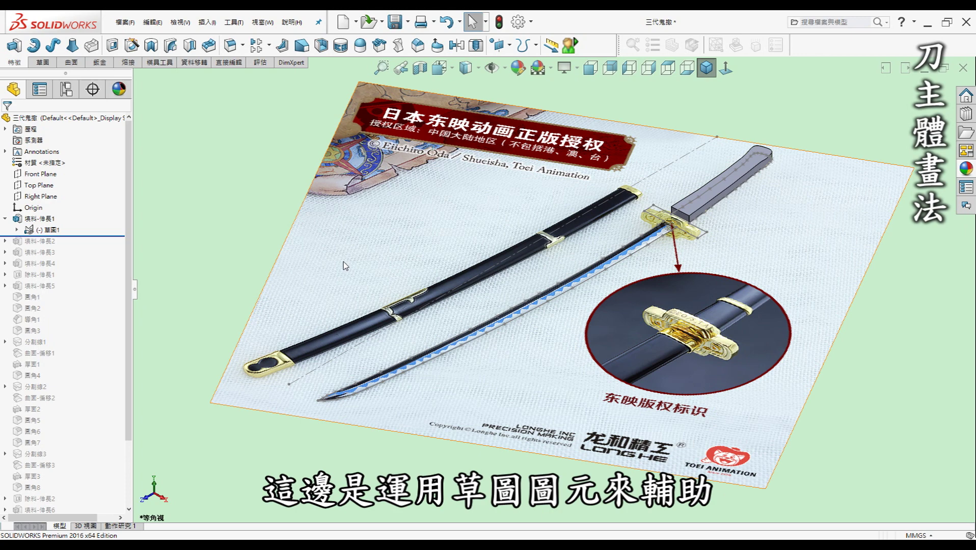
click(726, 70)
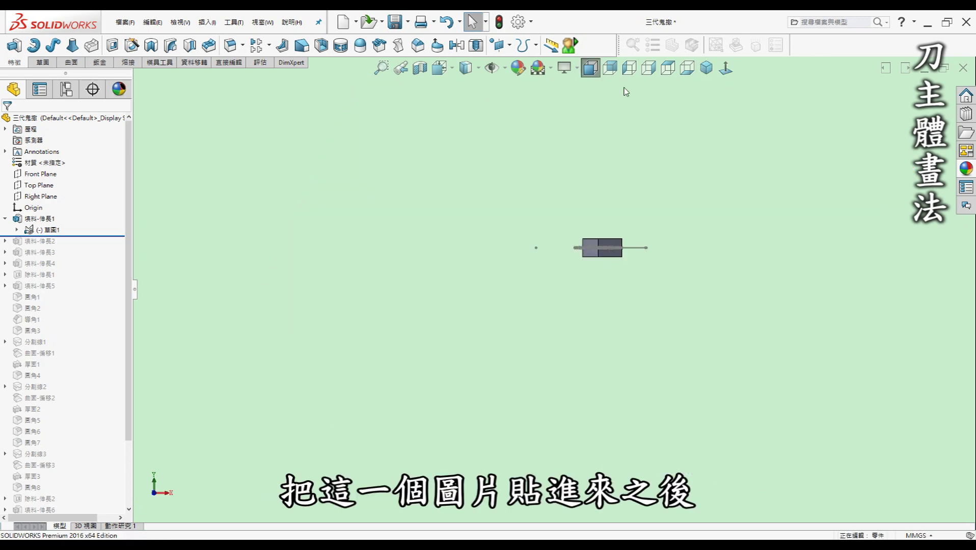
click(668, 69)
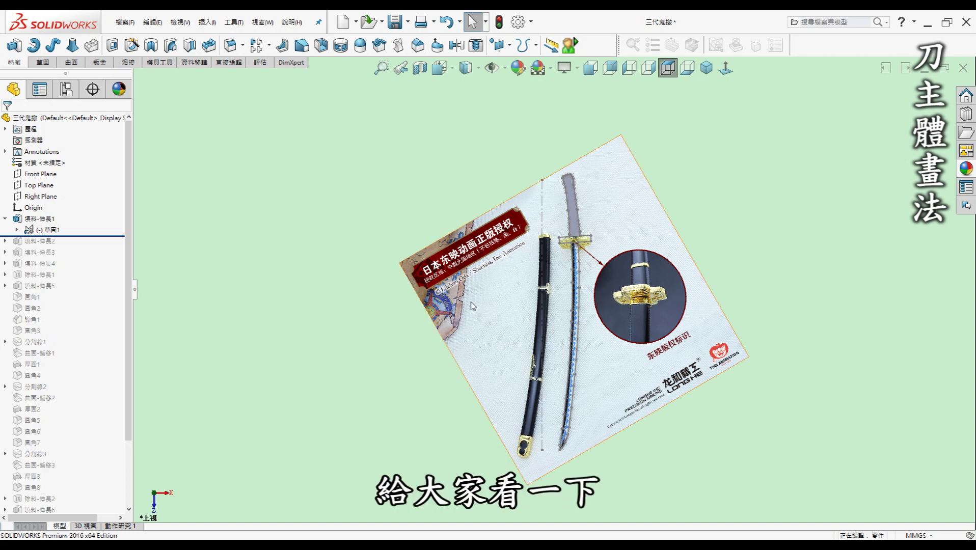
scroll(604, 251, down, 5)
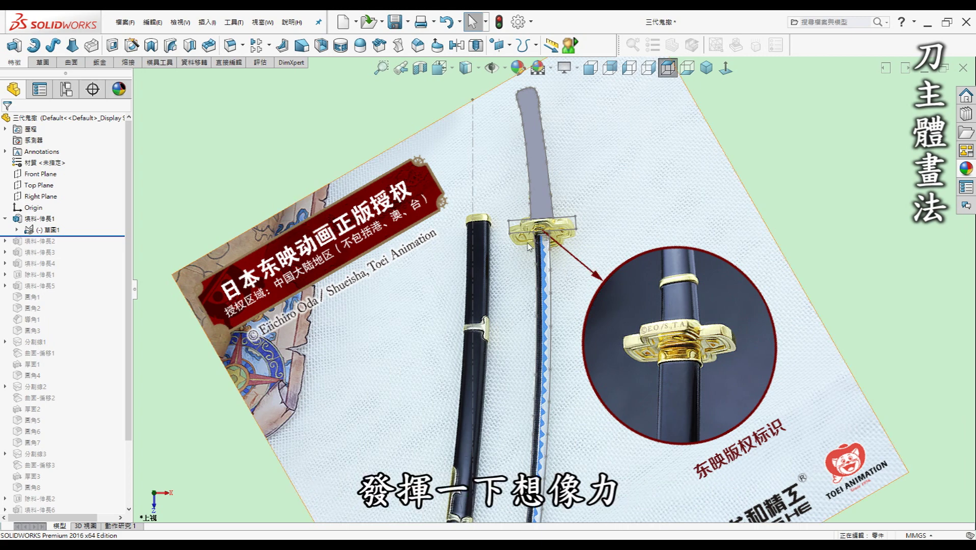
scroll(530, 247, up, 2)
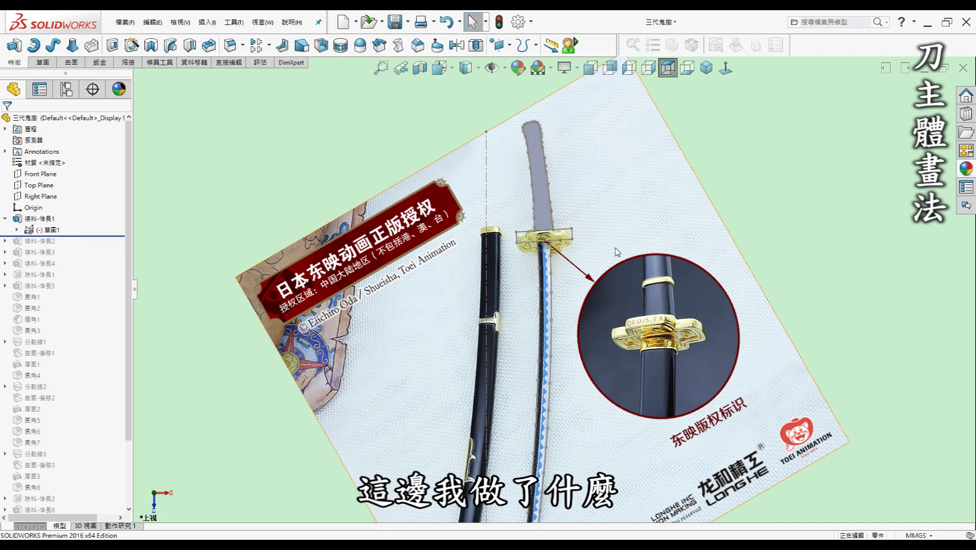
scroll(556, 288, up, 1)
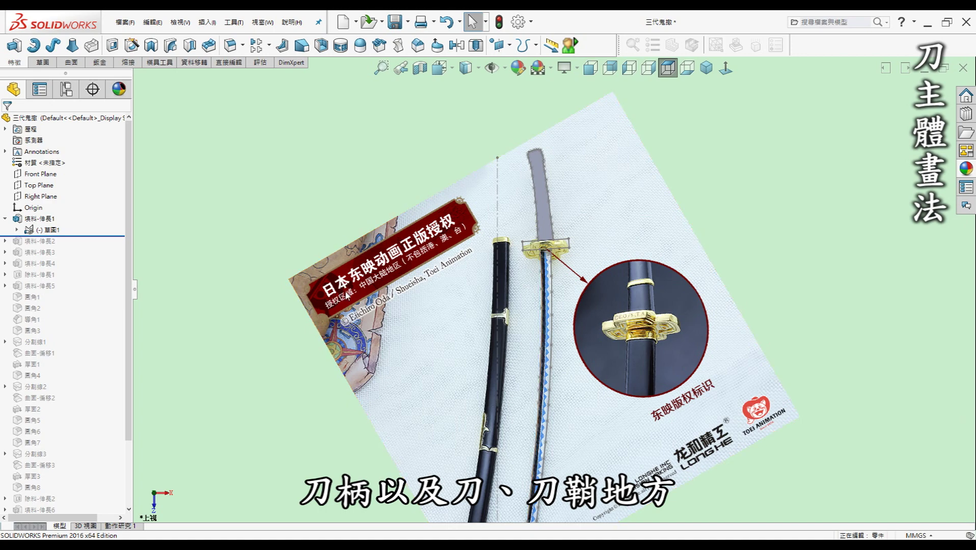
Restore the guard block extrusion in isometric view, hiding the reference photo and outline sketch
drag(80, 235, 76, 247)
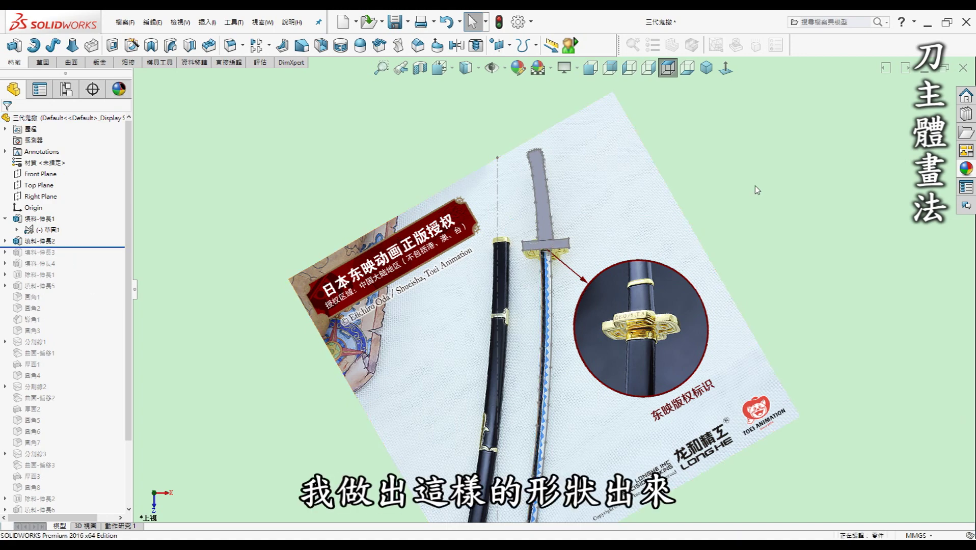
click(711, 72)
scroll(657, 257, down, 5)
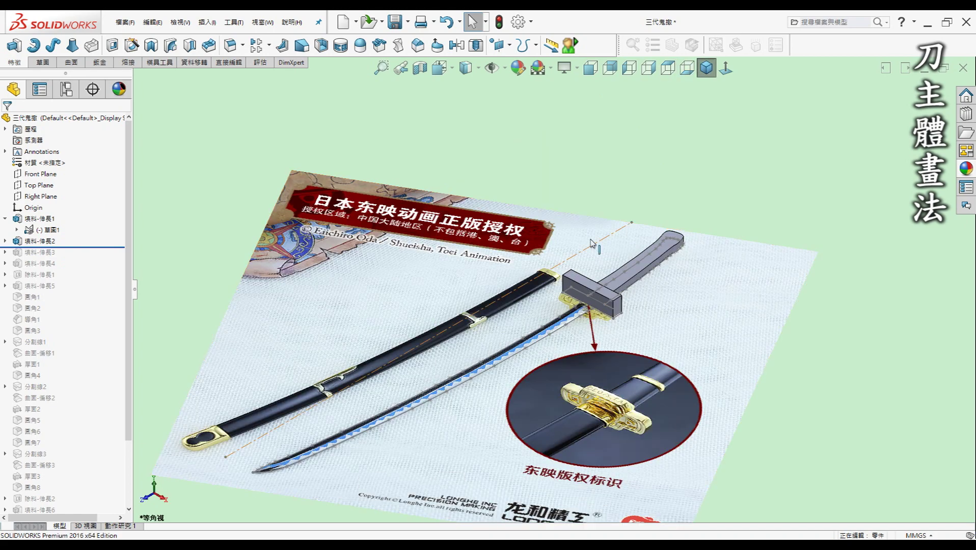
click(34, 230)
click(45, 201)
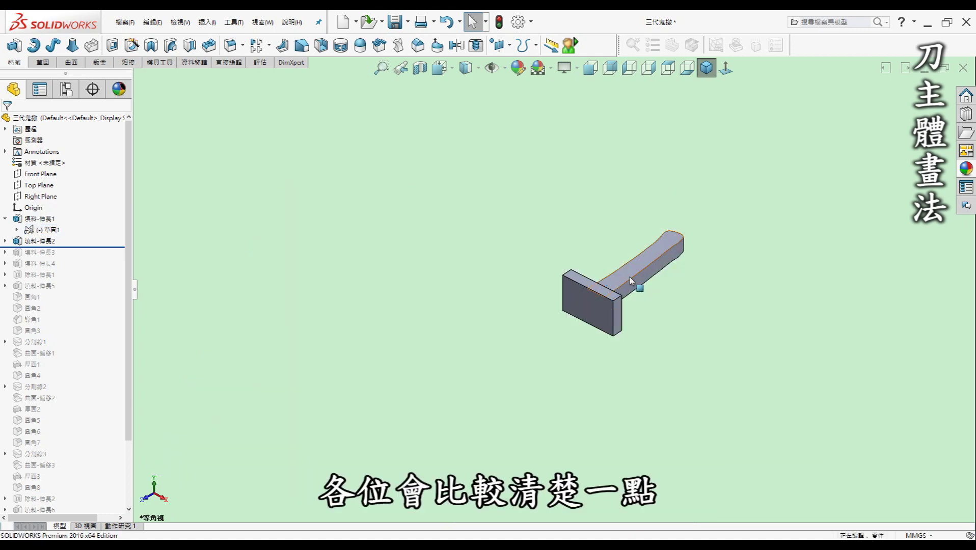
Measure the guard edges at 6 mm and 15 mm, then restore the straight blade bar
click(613, 327)
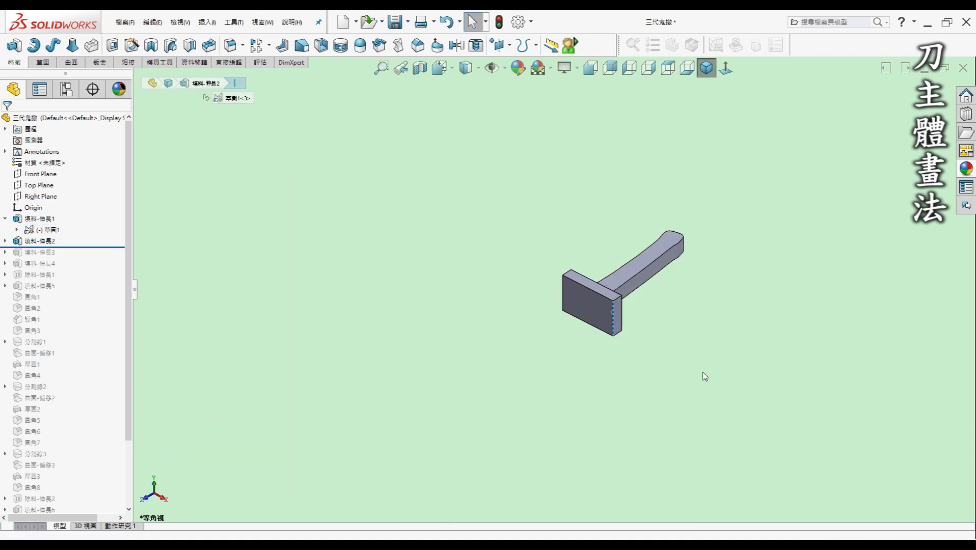
key(m)
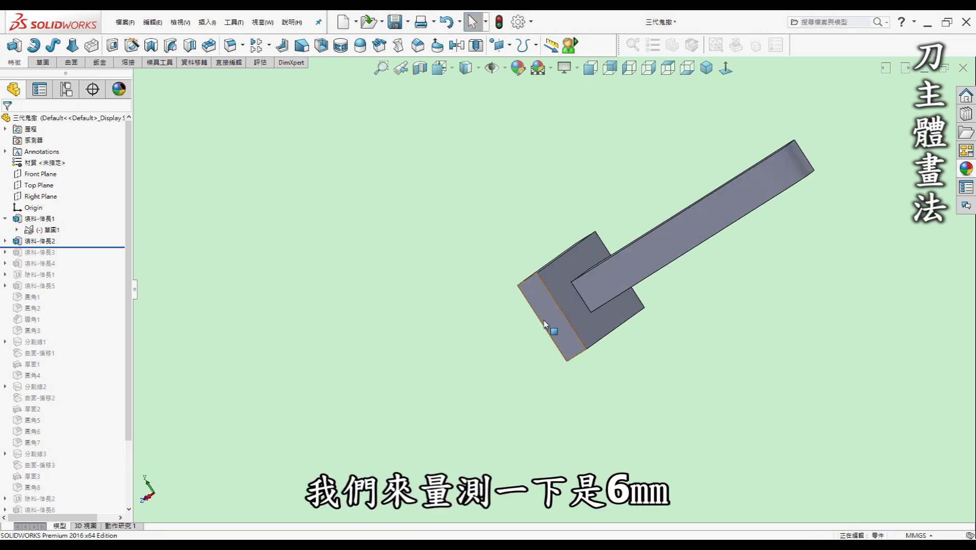
click(565, 320)
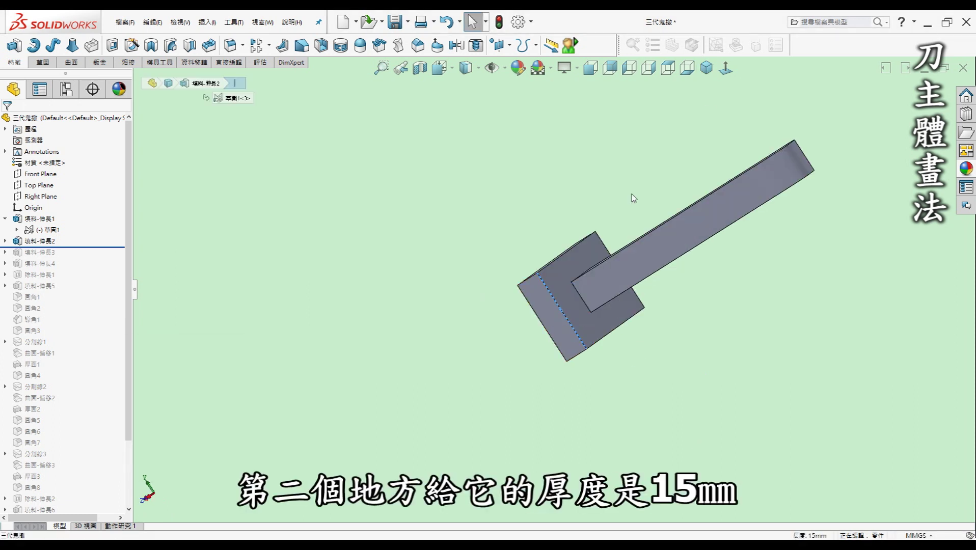
click(707, 68)
click(593, 387)
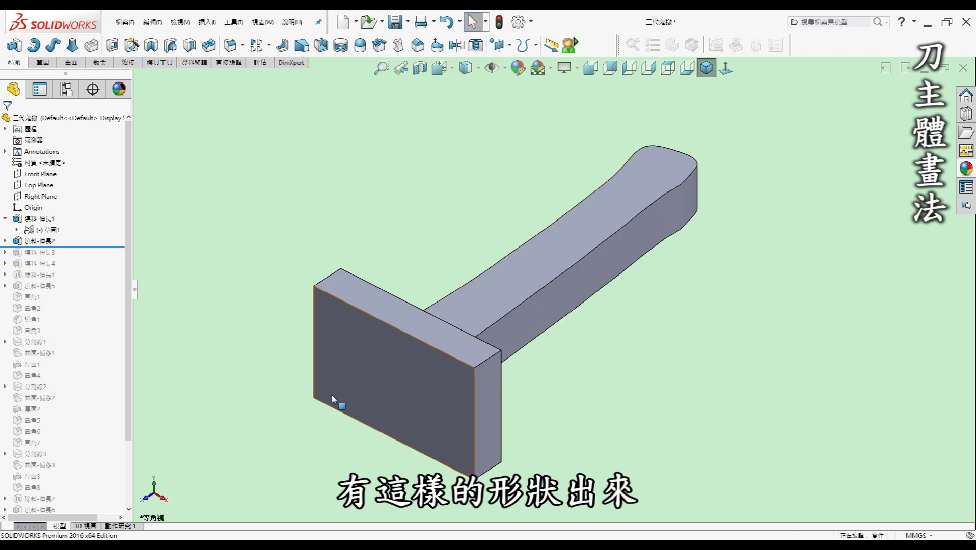
drag(67, 247, 67, 259)
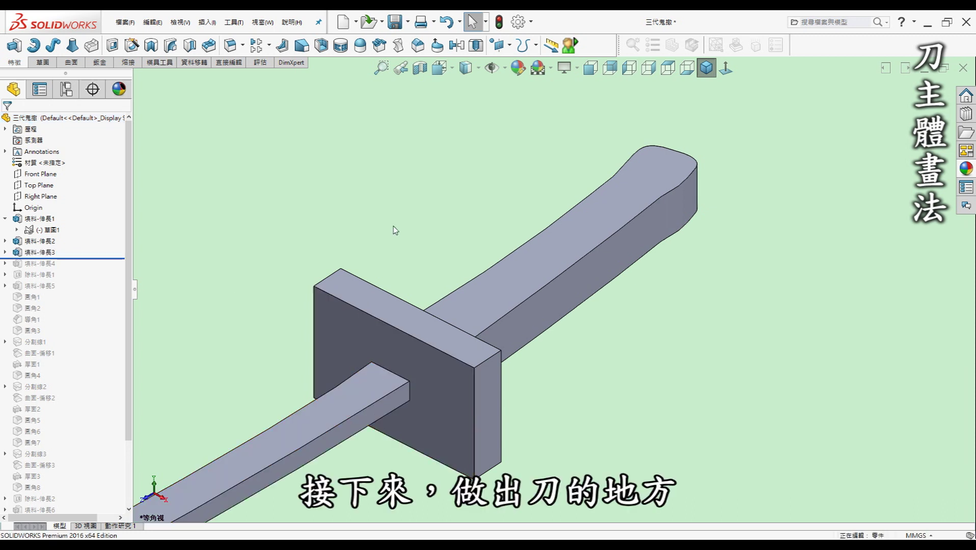
Review 草圖1's 200 mm curved blade outline face-on, then restore 填料-伸長4 as the solid blade
key(f)
click(5, 252)
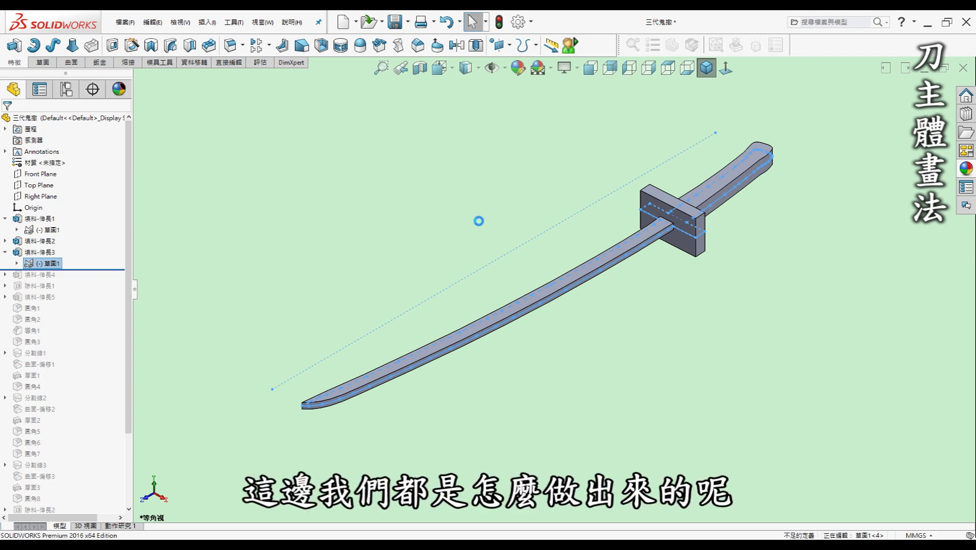
click(728, 70)
click(316, 183)
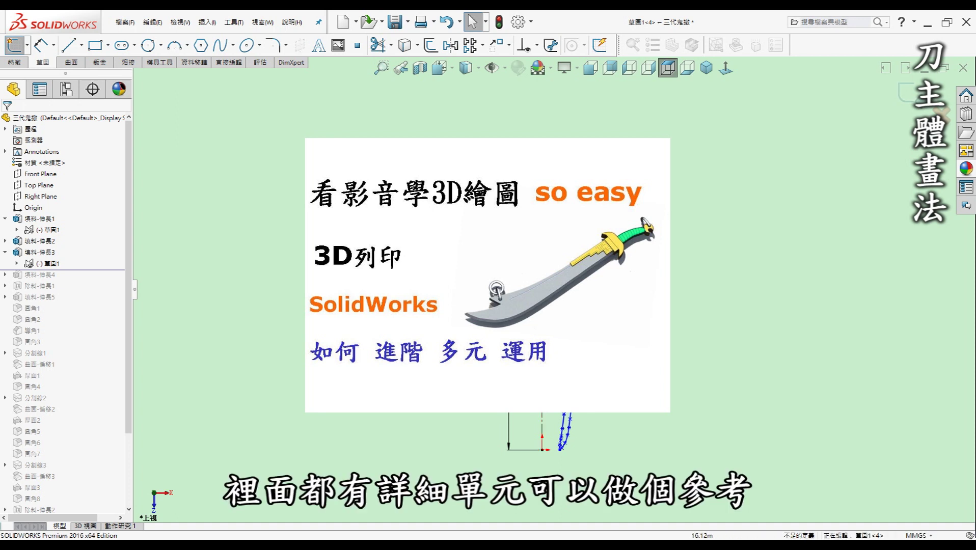
click(706, 71)
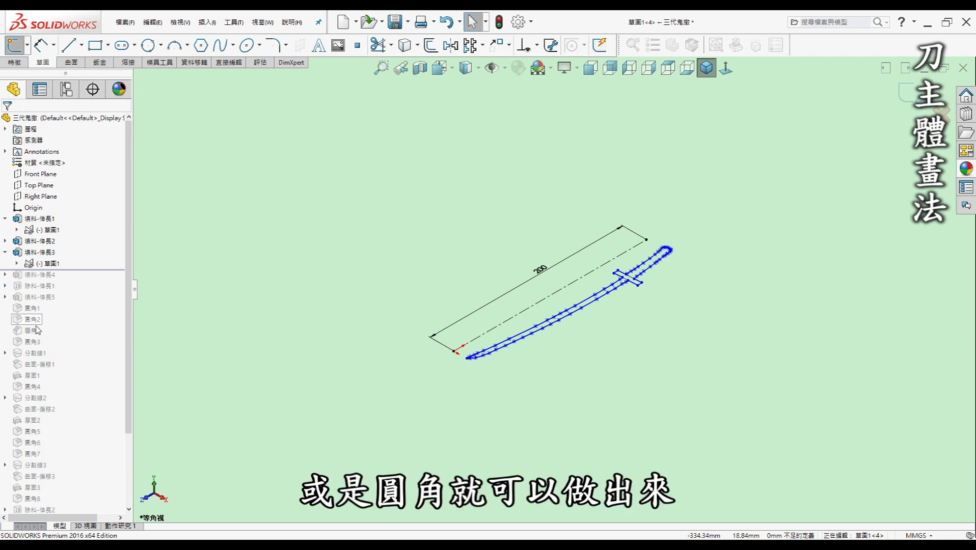
click(907, 92)
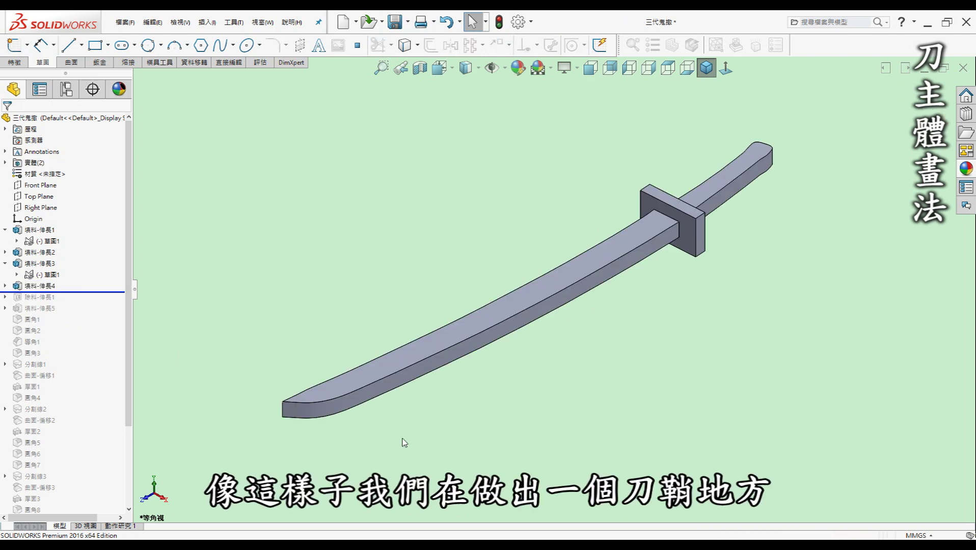
click(40, 285)
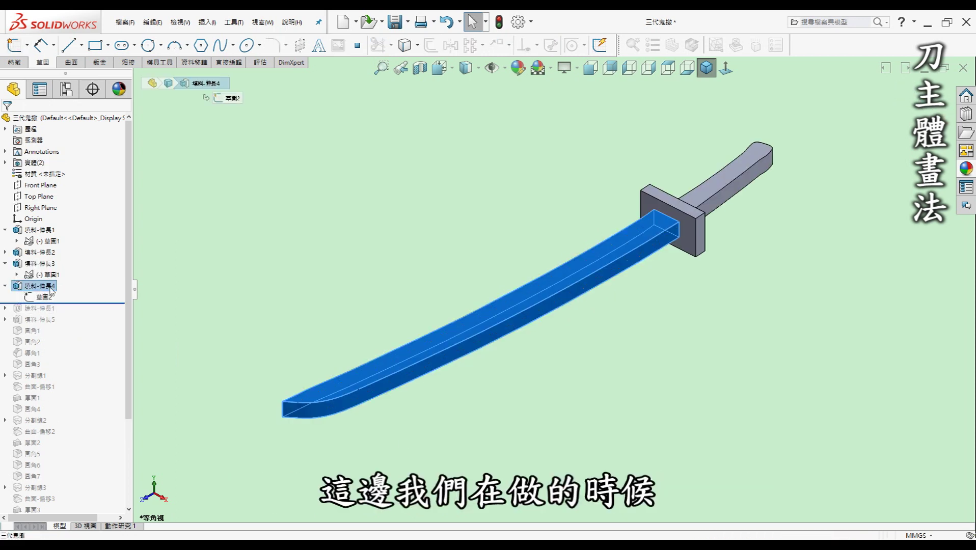
right_click(67, 289)
click(297, 280)
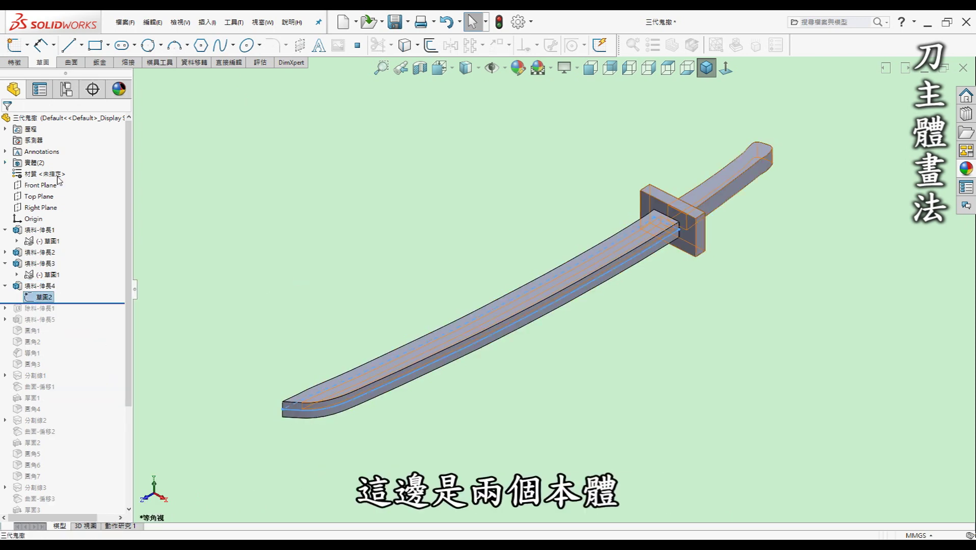
click(122, 326)
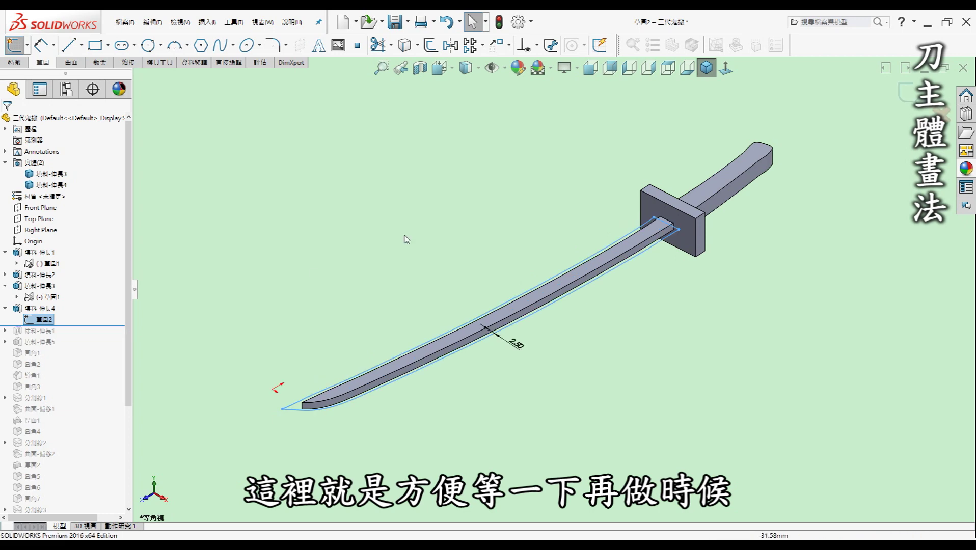
click(414, 225)
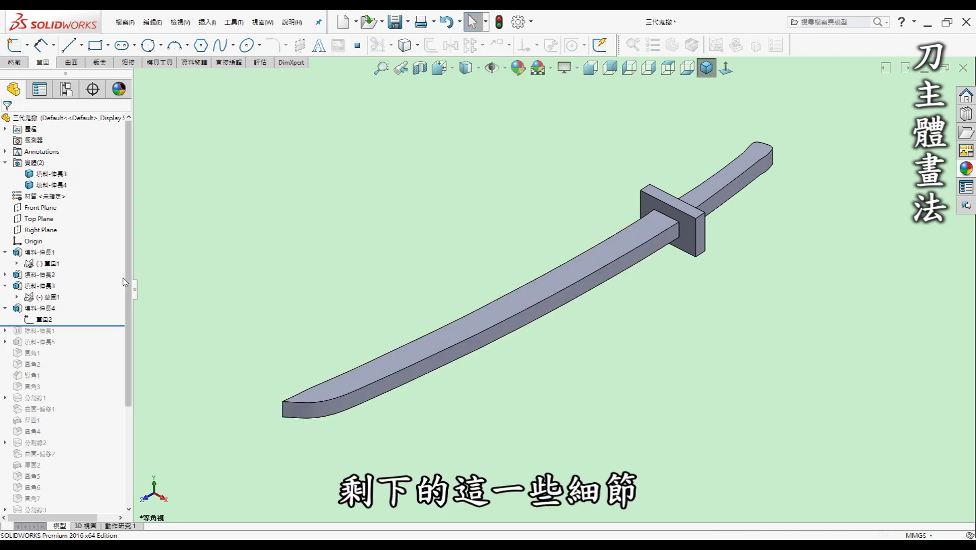
drag(129, 278, 135, 376)
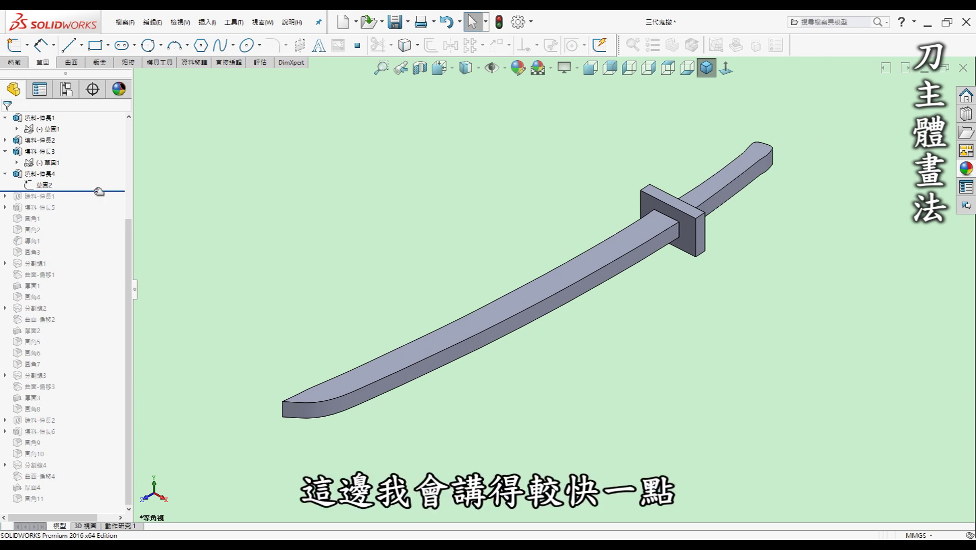
Roll history forward through 除料-伸長1, 圓角3, 分割線1 and 曲面-偏移2 to 填料-伸長6
drag(90, 192, 91, 212)
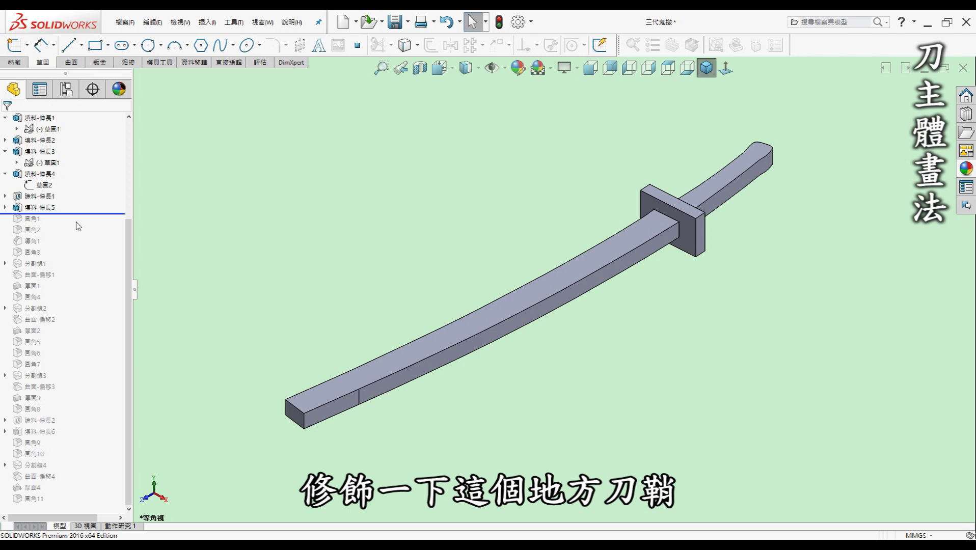
drag(77, 214, 71, 259)
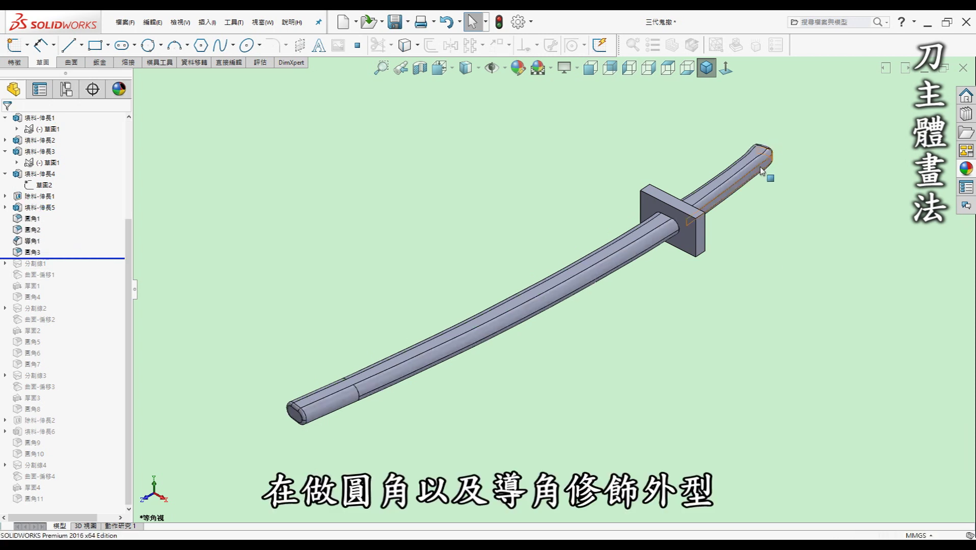
drag(81, 258, 78, 275)
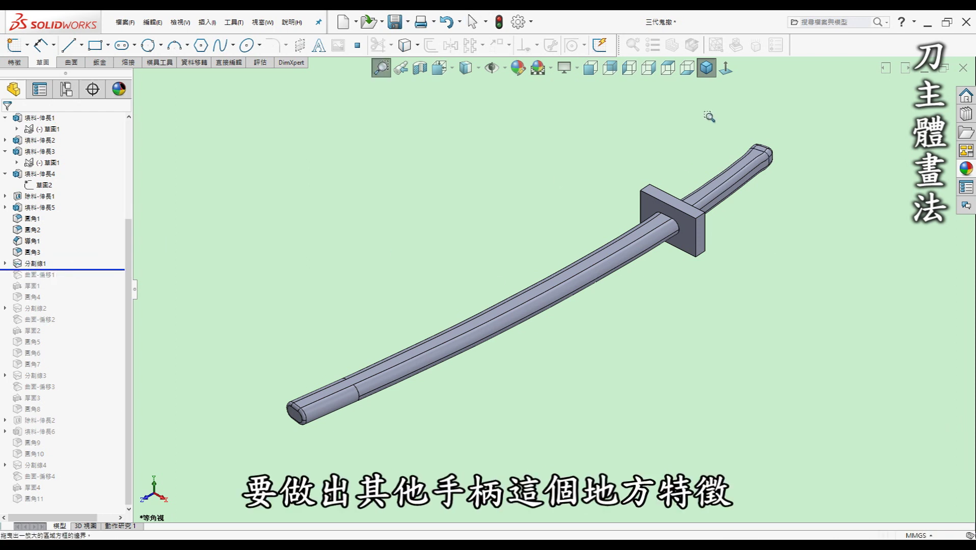
scroll(711, 117, down, 5)
key(f)
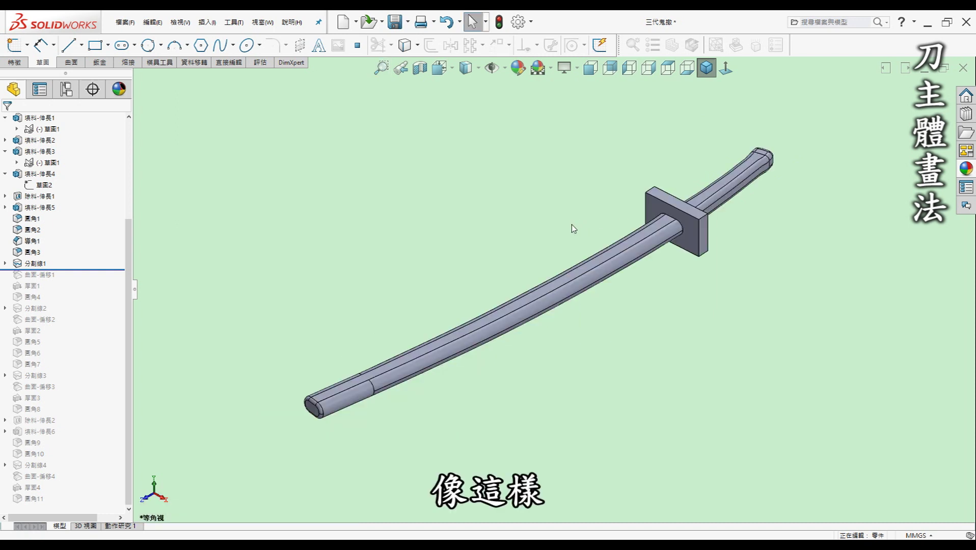
drag(72, 270, 78, 372)
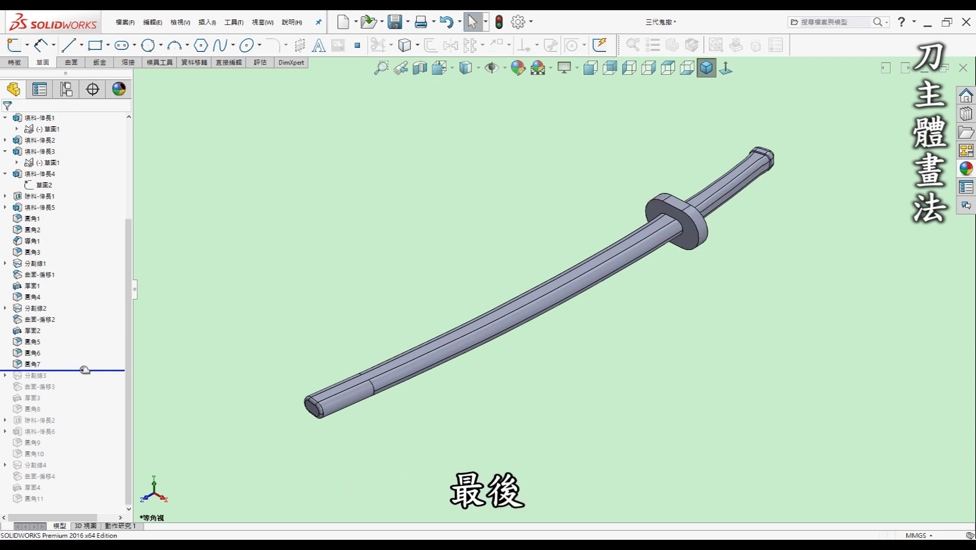
drag(85, 369, 77, 437)
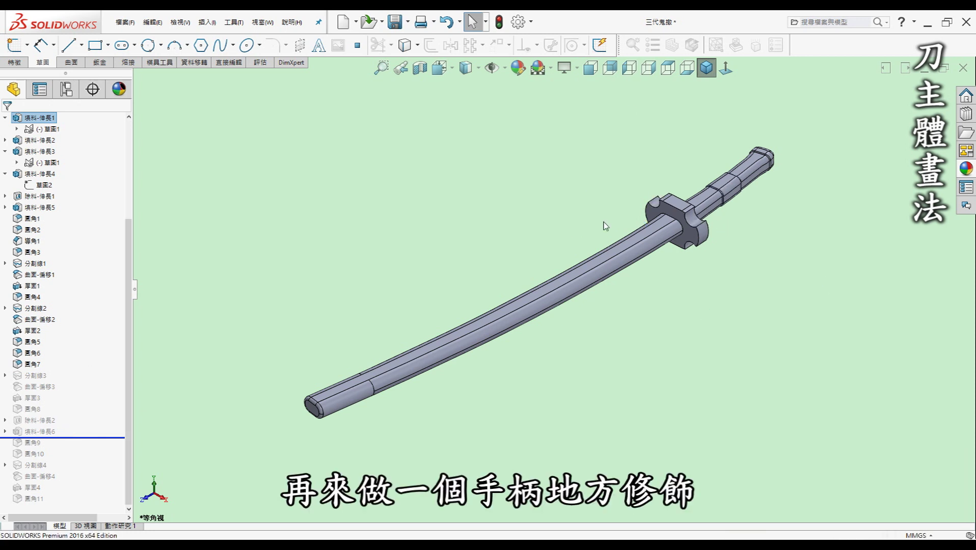
click(32, 420)
click(44, 432)
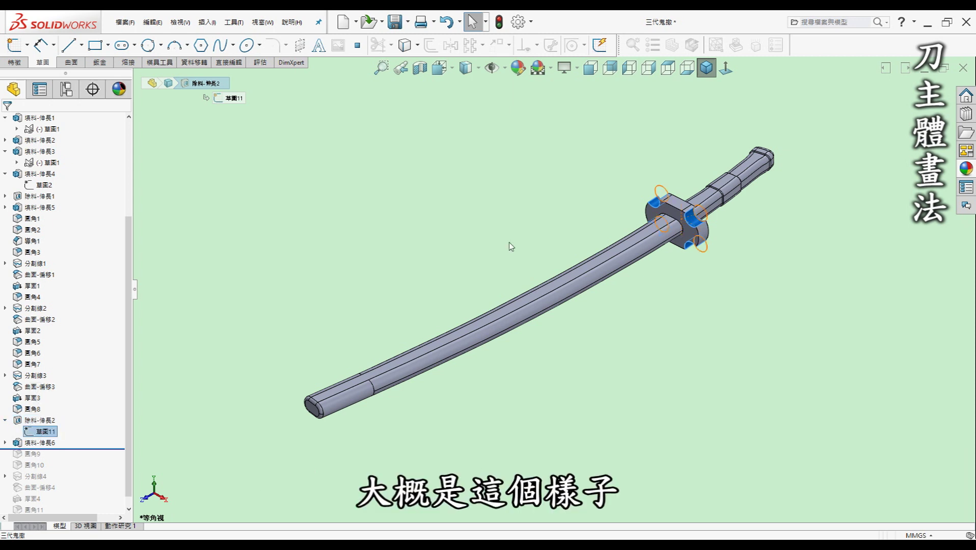
click(49, 417)
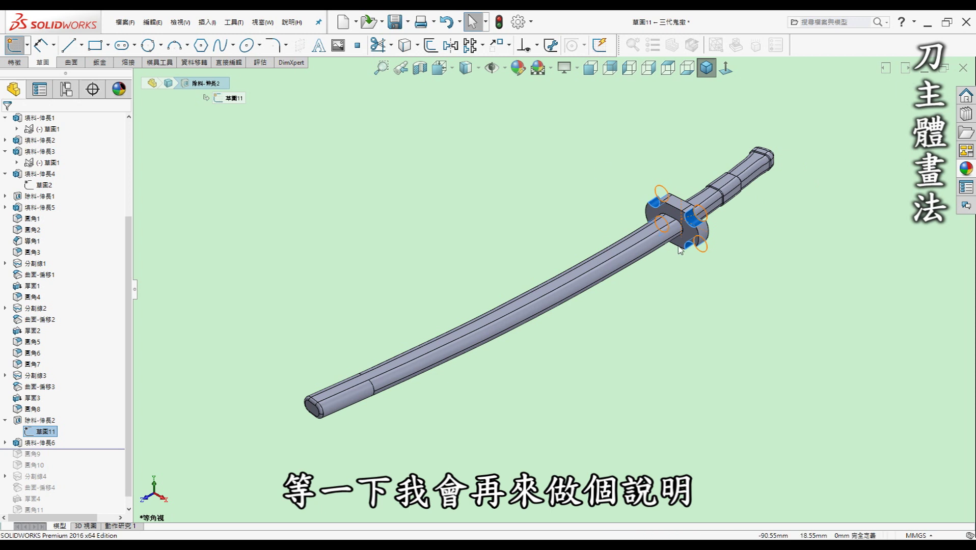
click(725, 69)
click(328, 205)
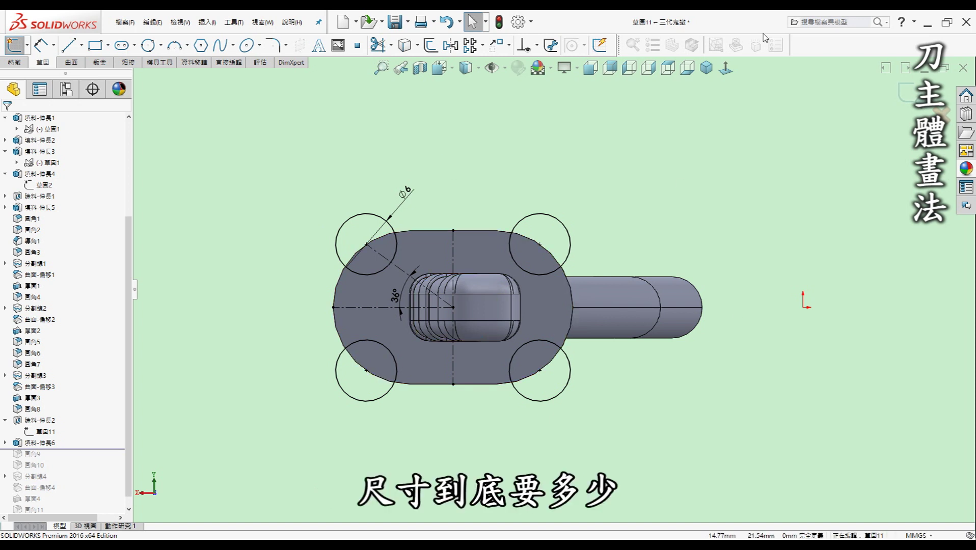
click(704, 70)
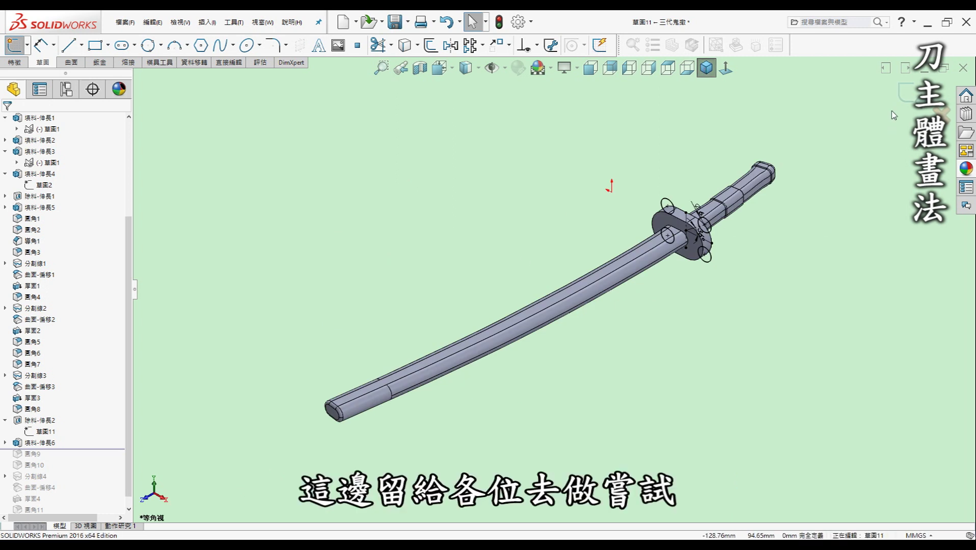
click(906, 92)
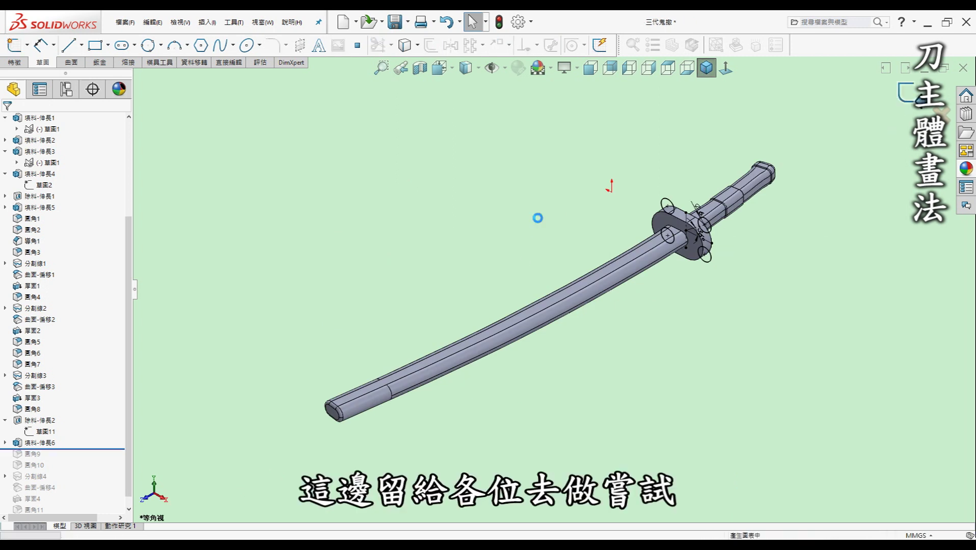
scroll(121, 311, down, 1)
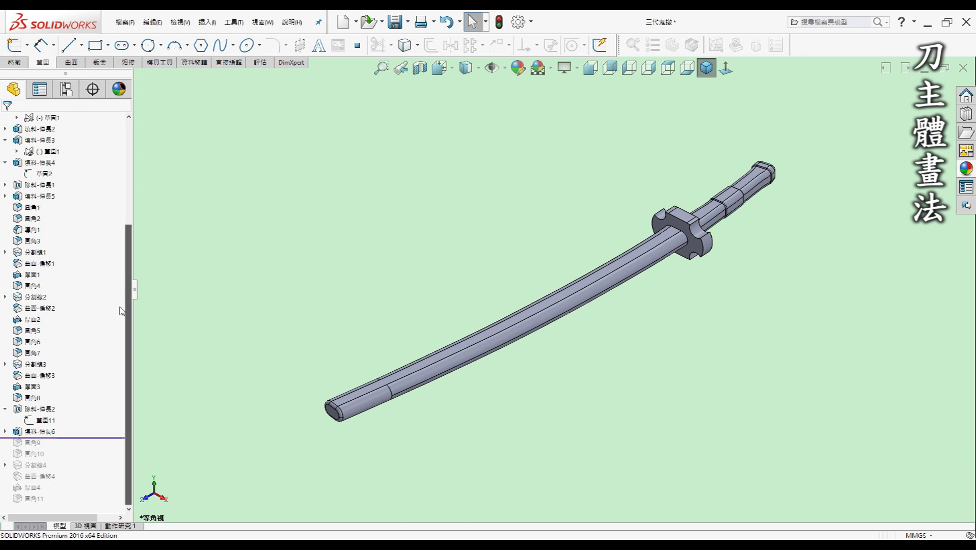
Roll the sword's rollback bar to the end of the tree to show the finished sword
drag(61, 438, 51, 507)
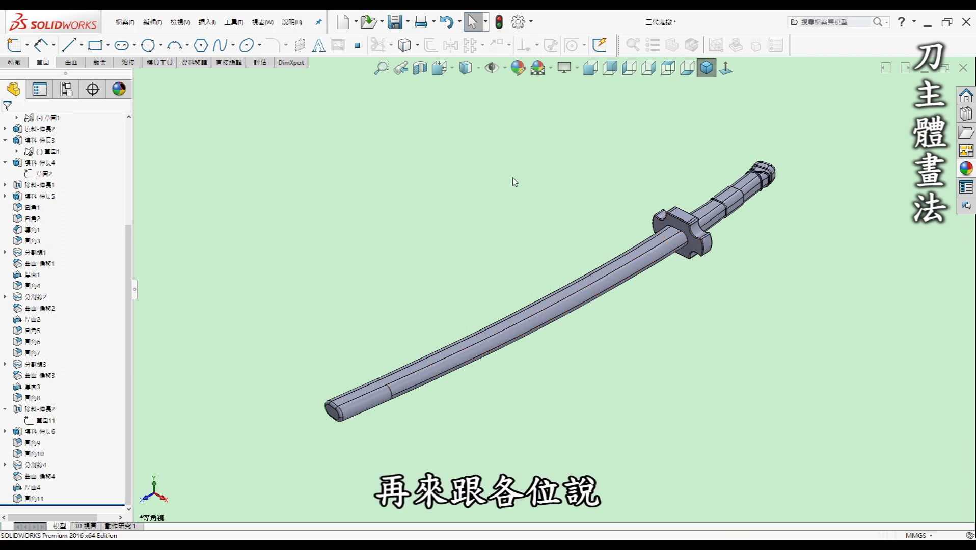
scroll(605, 196, up, 2)
scroll(635, 342, down, 2)
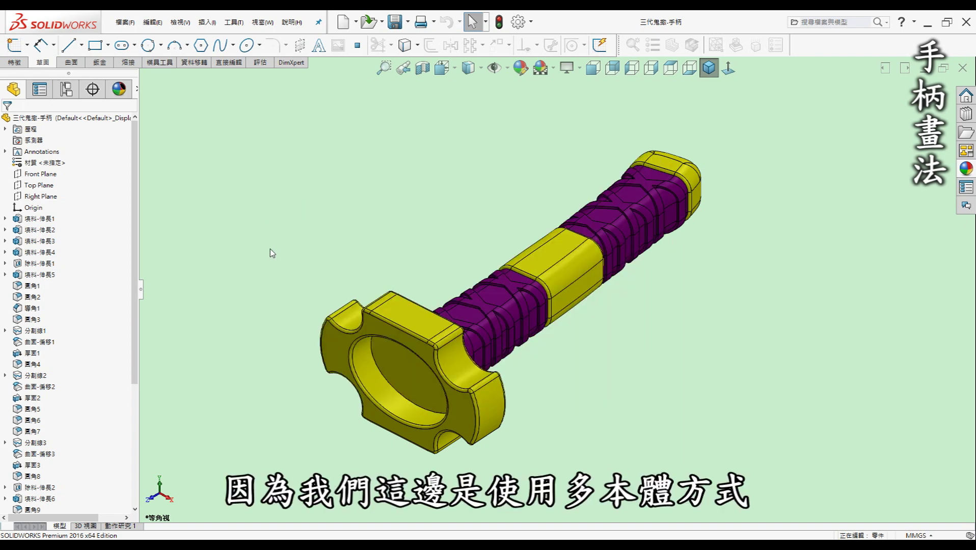
Roll the handle part back above 本體-刪除/保留1 and fit the sword in view
middle_drag(289, 247, 296, 242)
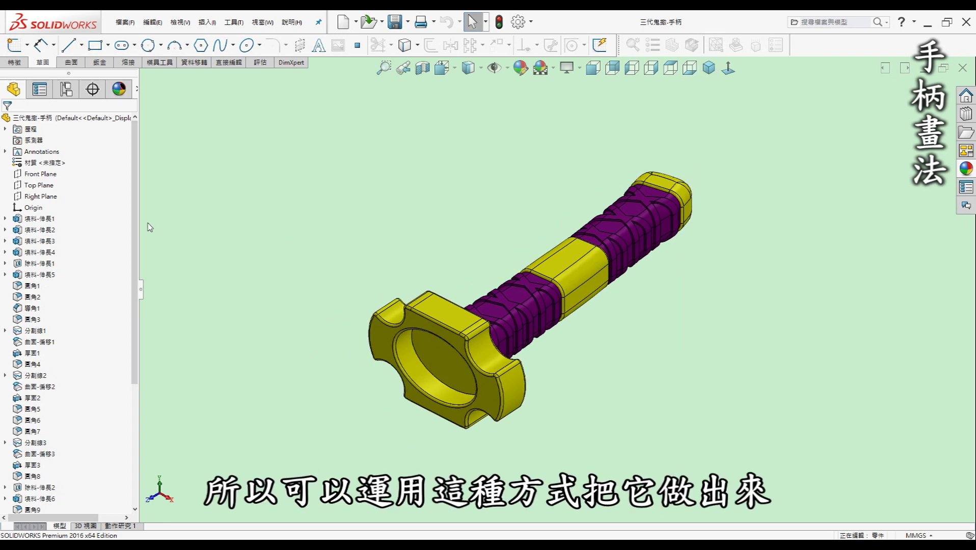
scroll(130, 306, down, 4)
scroll(127, 336, down, 2)
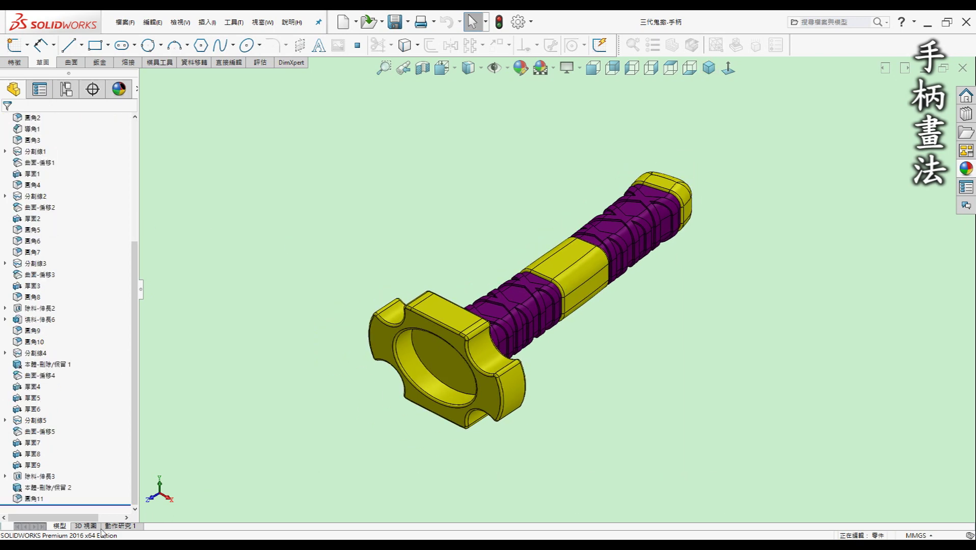
mouse_move(112, 504)
mouse_down()
mouse_move(63, 218)
mouse_move(66, 369)
mouse_up()
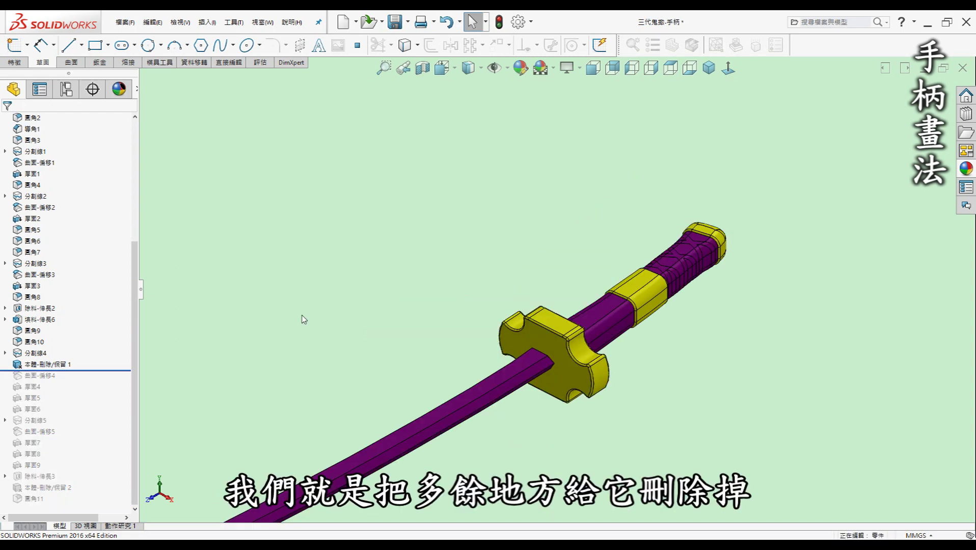
scroll(414, 305, up, 2)
scroll(416, 301, up, 2)
key(f)
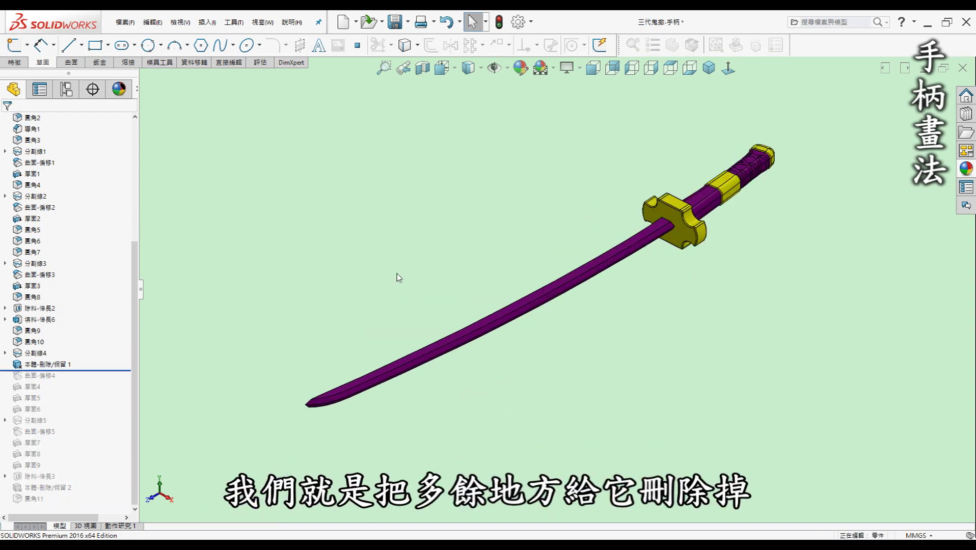
Set the rollback bar one step below 曲面-偏移4, the grip's offset surface
drag(135, 275, 136, 153)
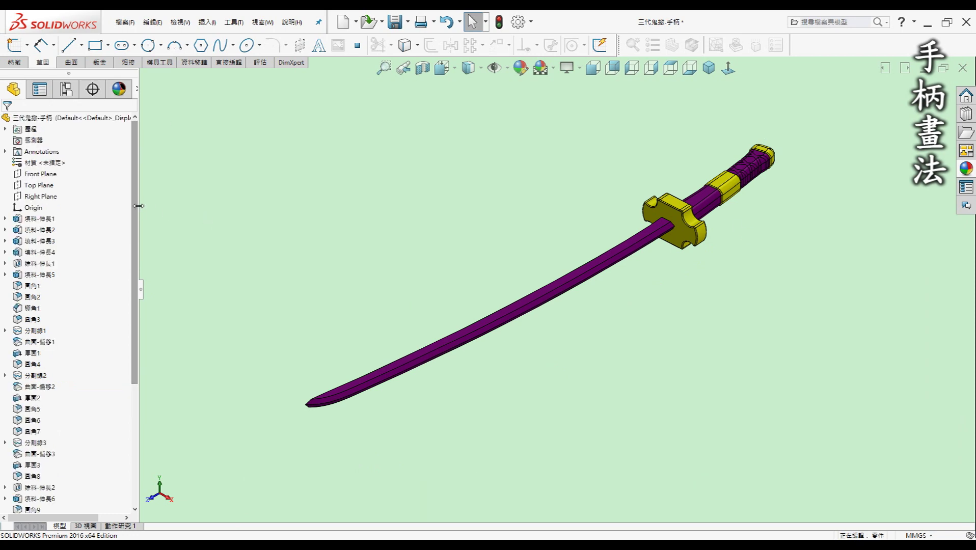
drag(137, 257, 135, 357)
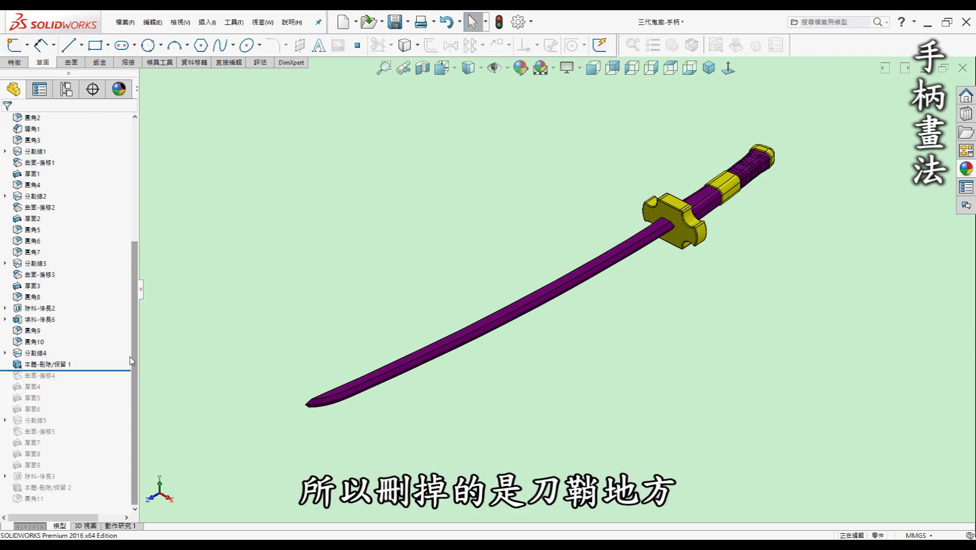
scroll(772, 173, down, 3)
scroll(713, 183, down, 2)
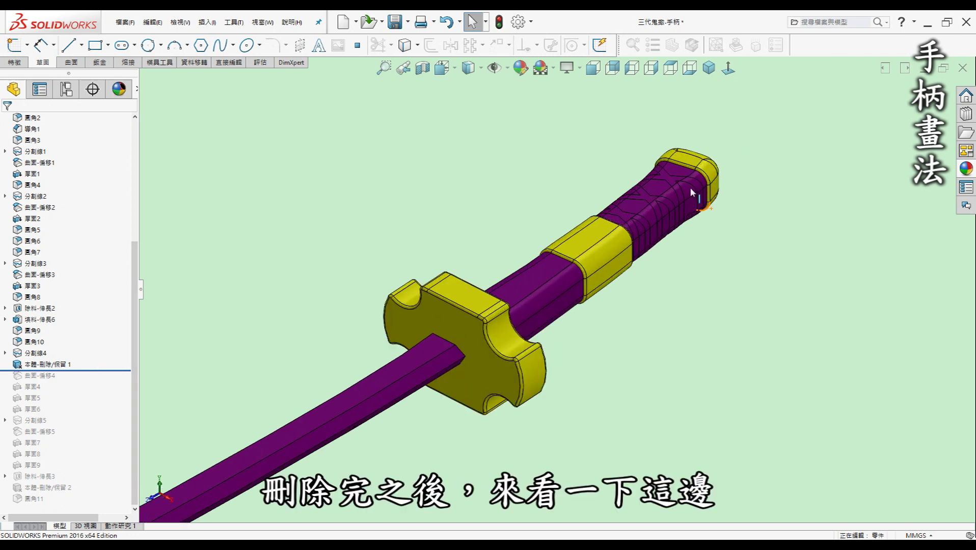
scroll(693, 191, down, 2)
drag(89, 371, 81, 382)
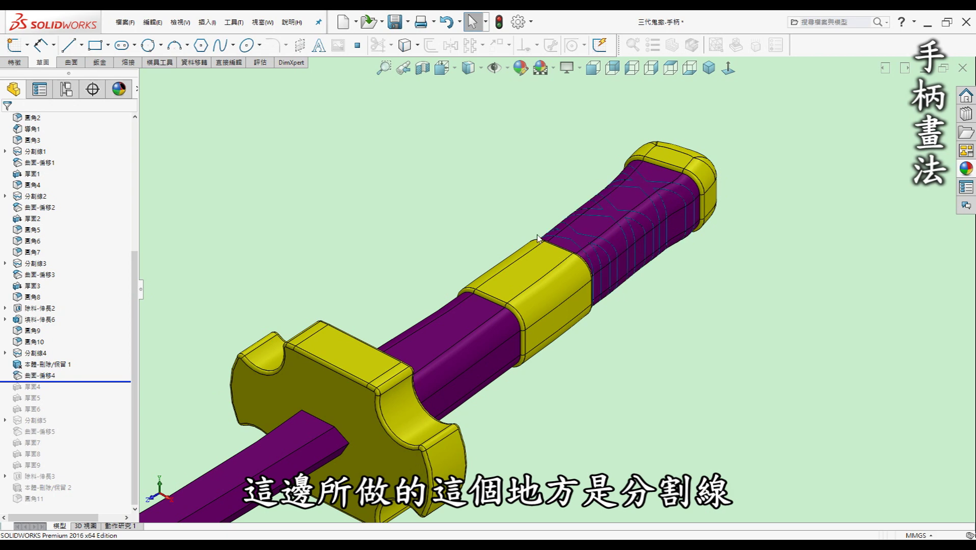
Inspect the sketch of the grip's fourth split line from the Top view
click(39, 359)
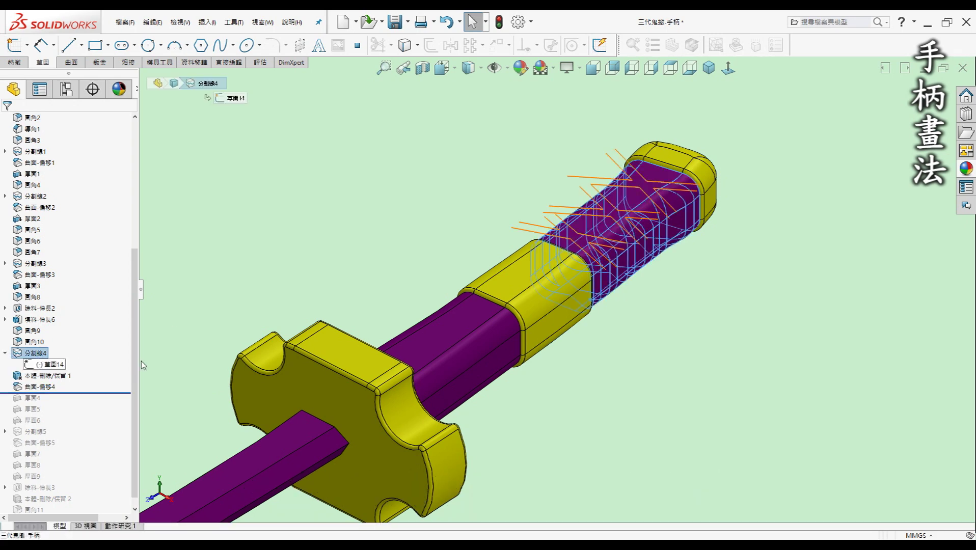
click(39, 364)
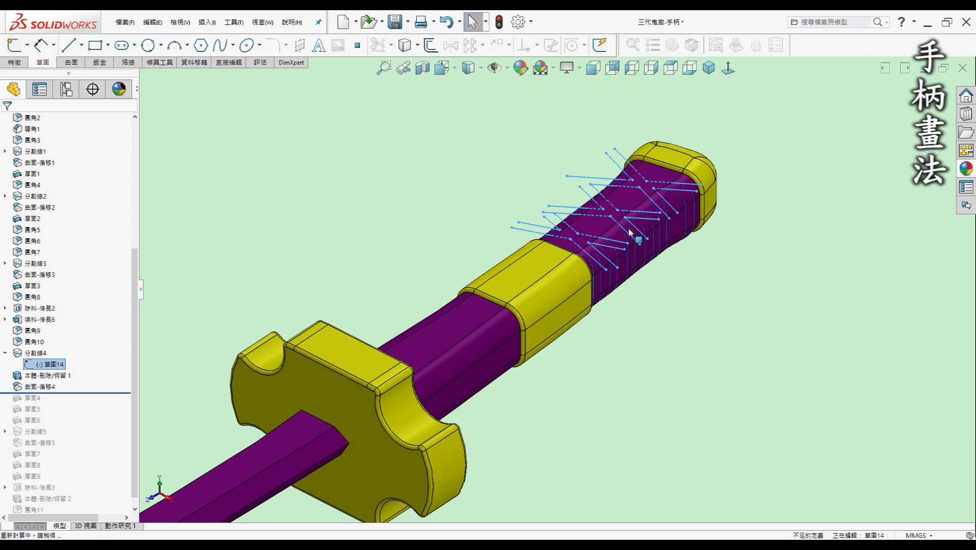
key(s)
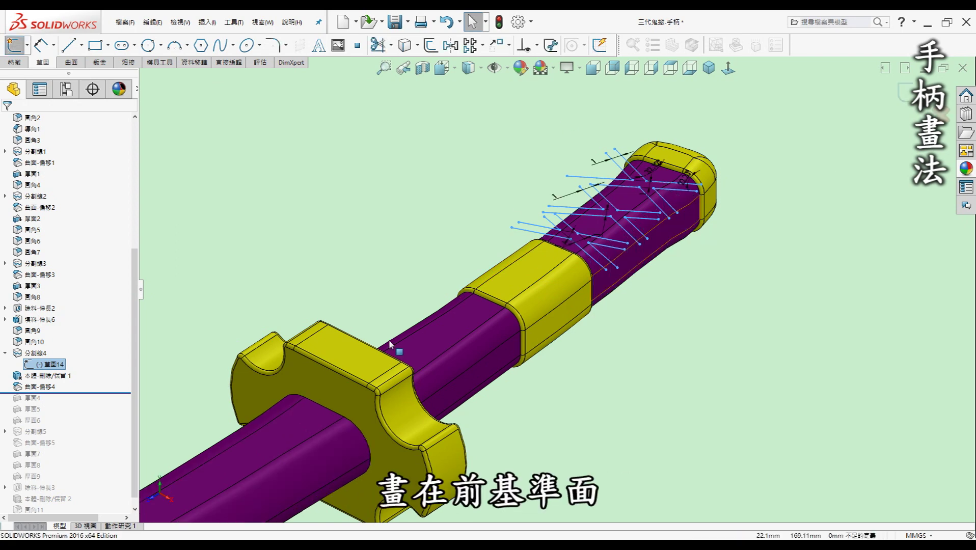
click(670, 68)
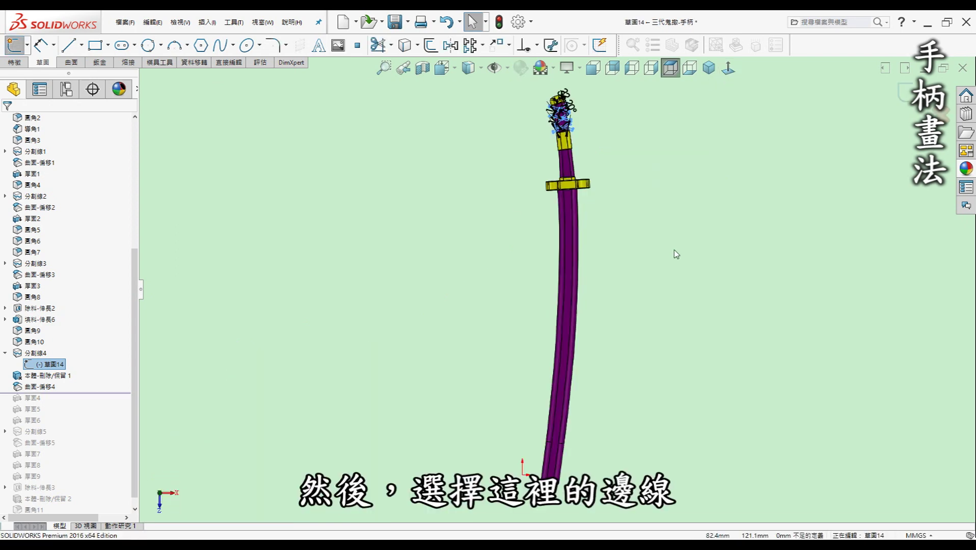
scroll(539, 126, down, 3)
scroll(509, 156, down, 2)
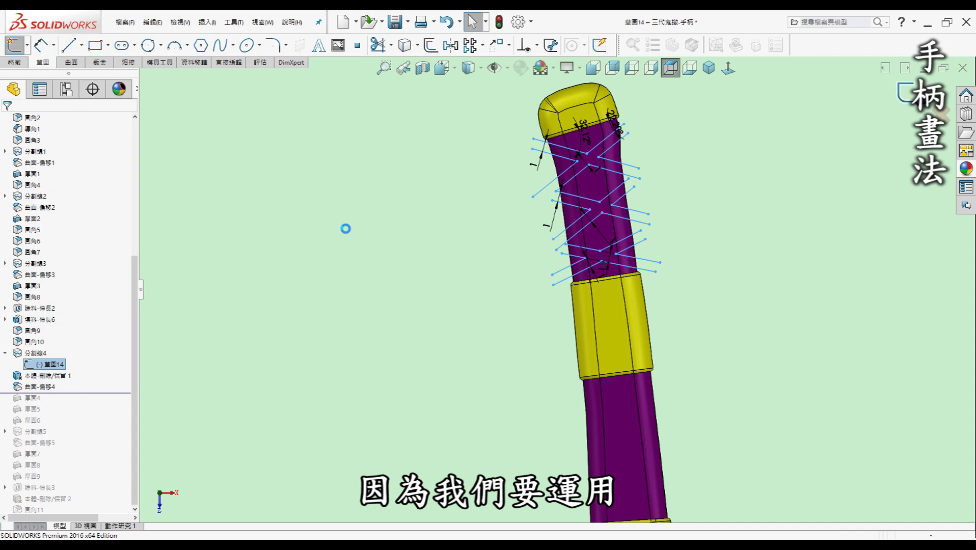
Zoom into the grip in isometric view and bring up the Surfaces (曲面) tools
click(708, 68)
scroll(631, 209, down, 3)
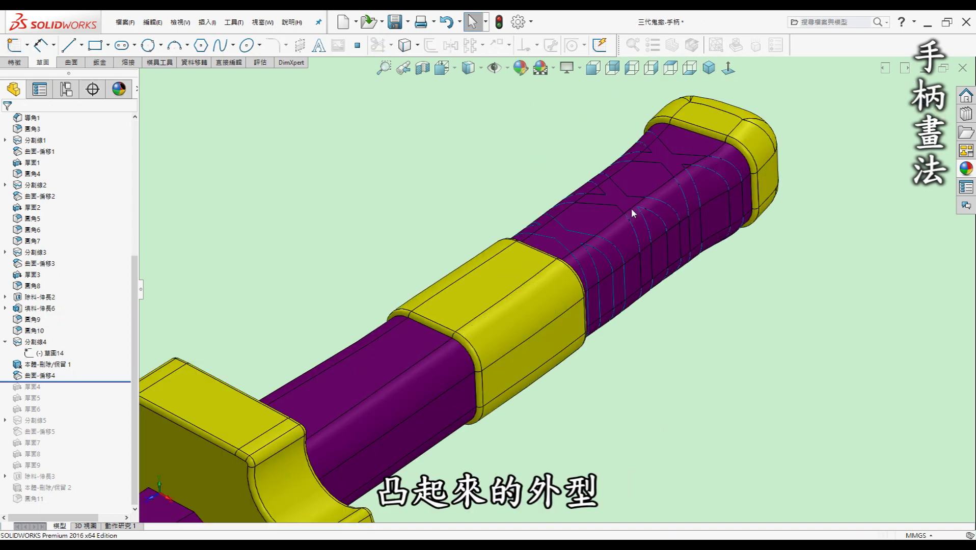
scroll(654, 198, down, 1)
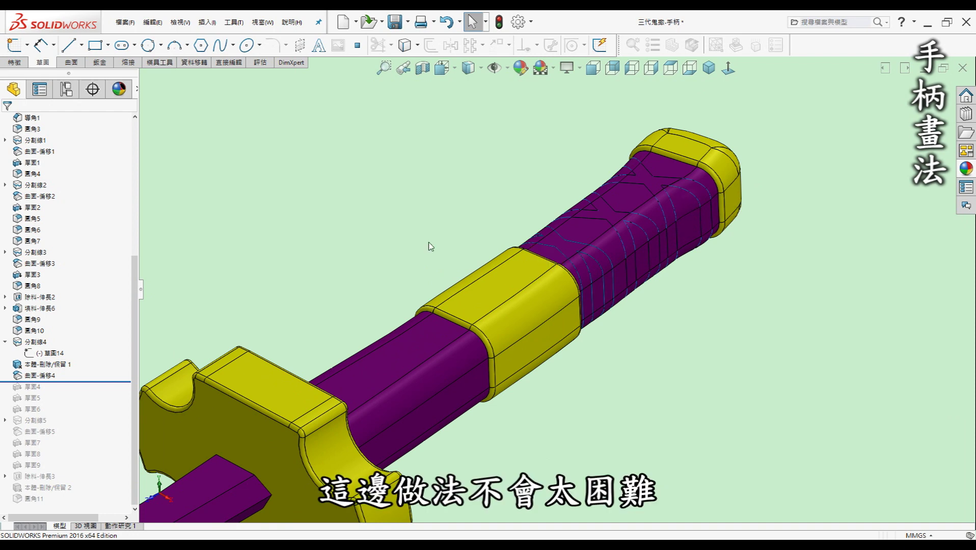
click(72, 62)
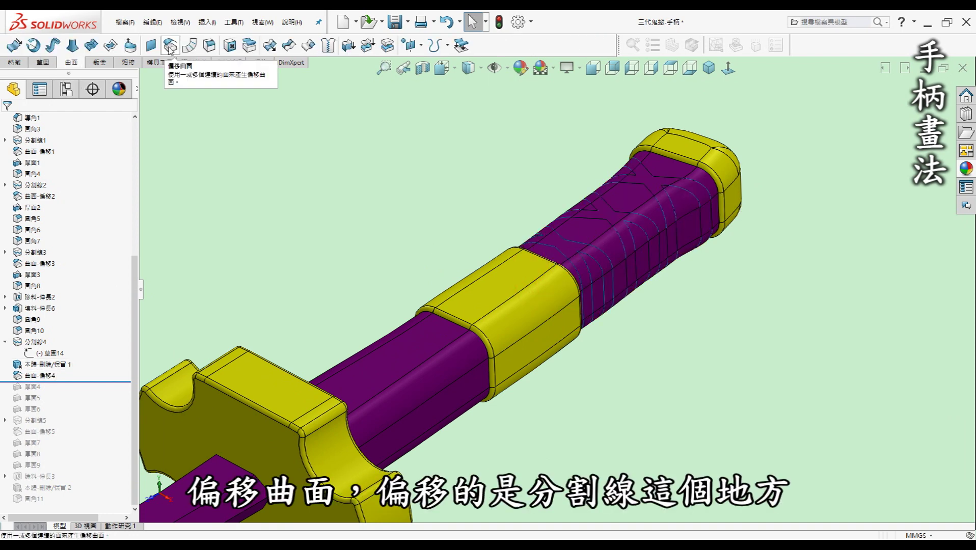
Roll forward below 厚面6 to rebuild the upper grip's thickened crossing ribs
click(25, 345)
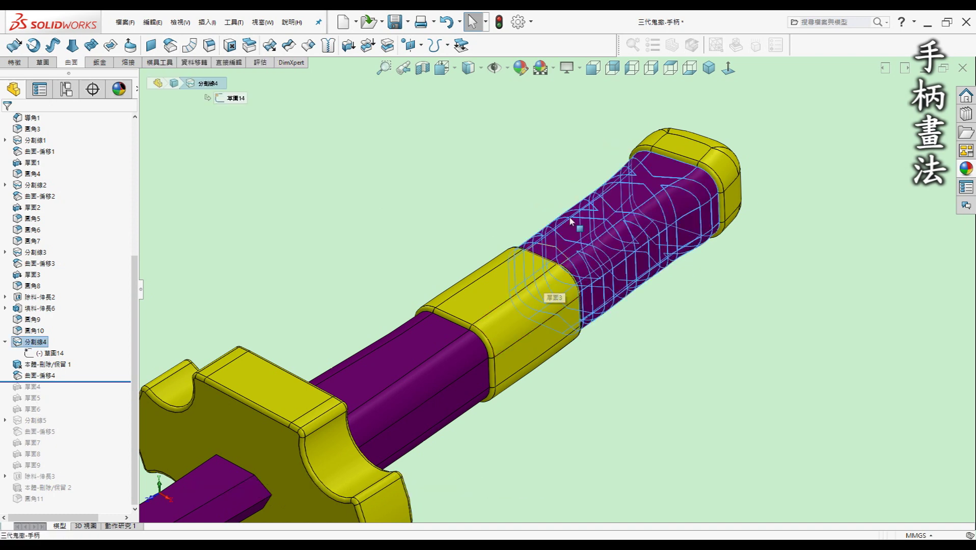
click(713, 292)
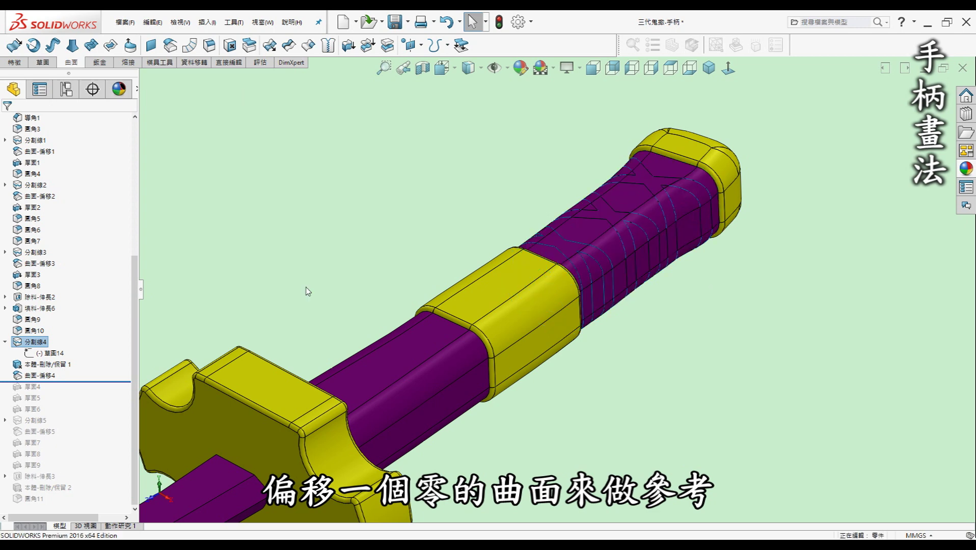
drag(77, 381, 70, 417)
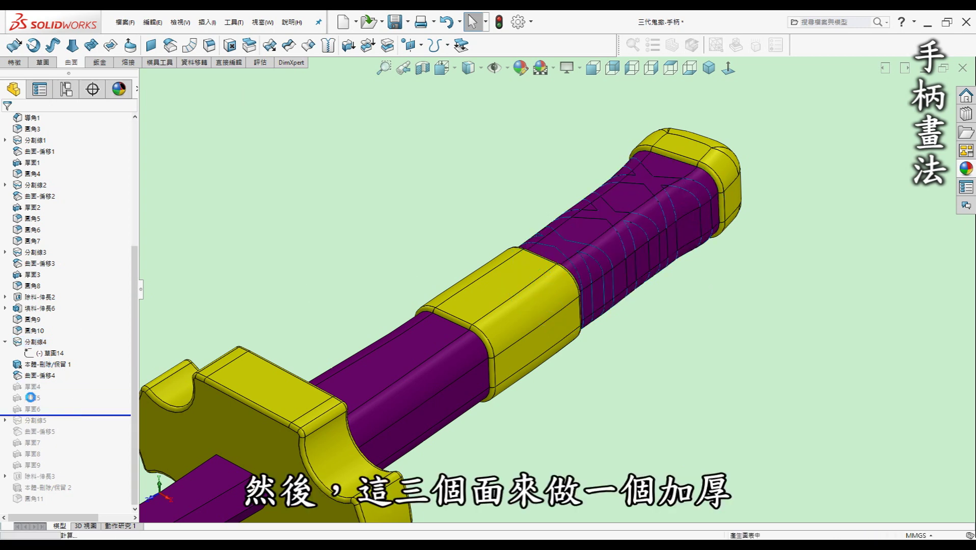
scroll(618, 219, down, 3)
scroll(448, 287, down, 2)
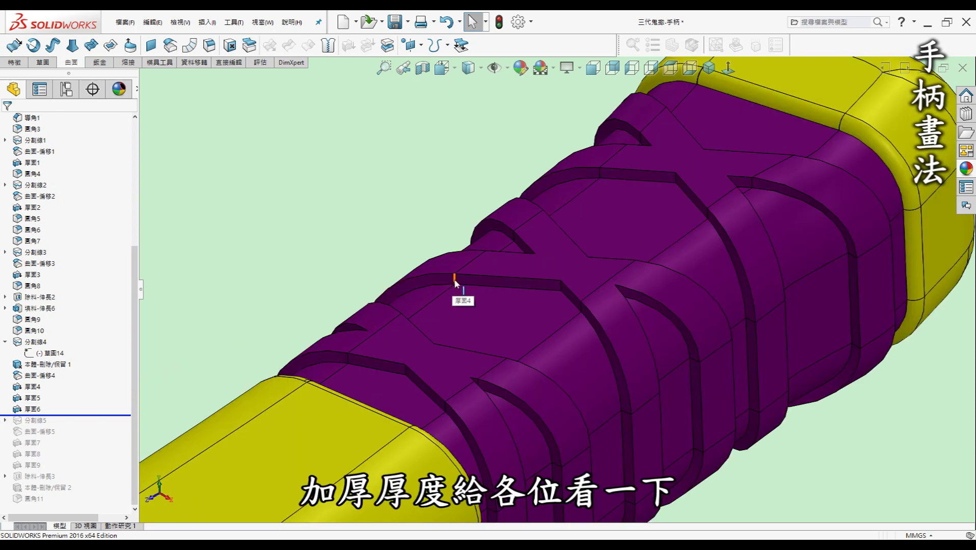
Inspect the 0.30 mm rib, end cap and middle band, then roll forward past 分割線5
click(454, 279)
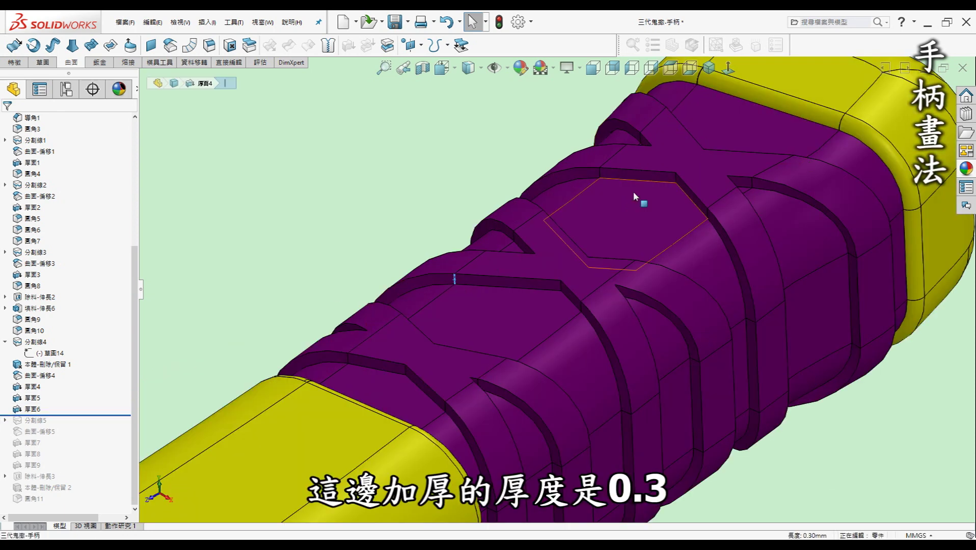
scroll(535, 234, up, 5)
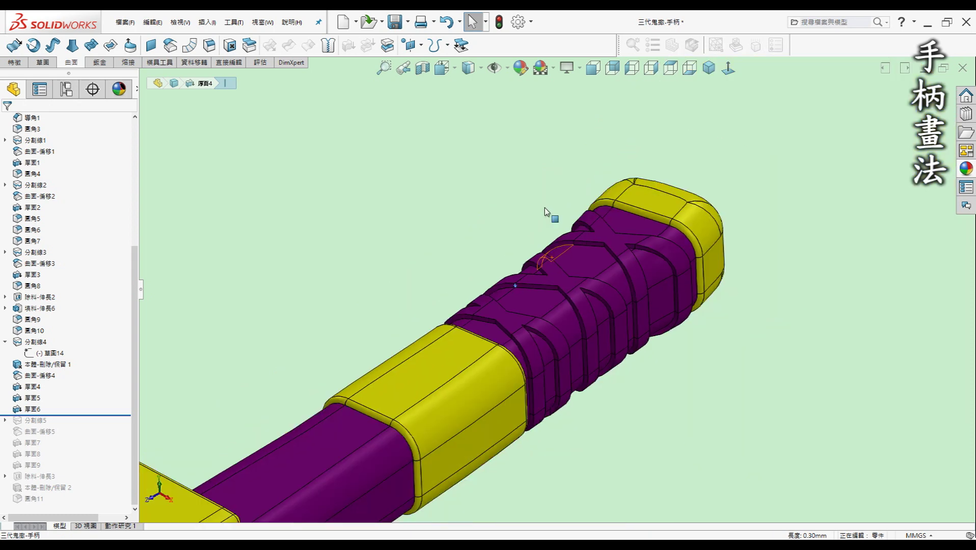
click(665, 211)
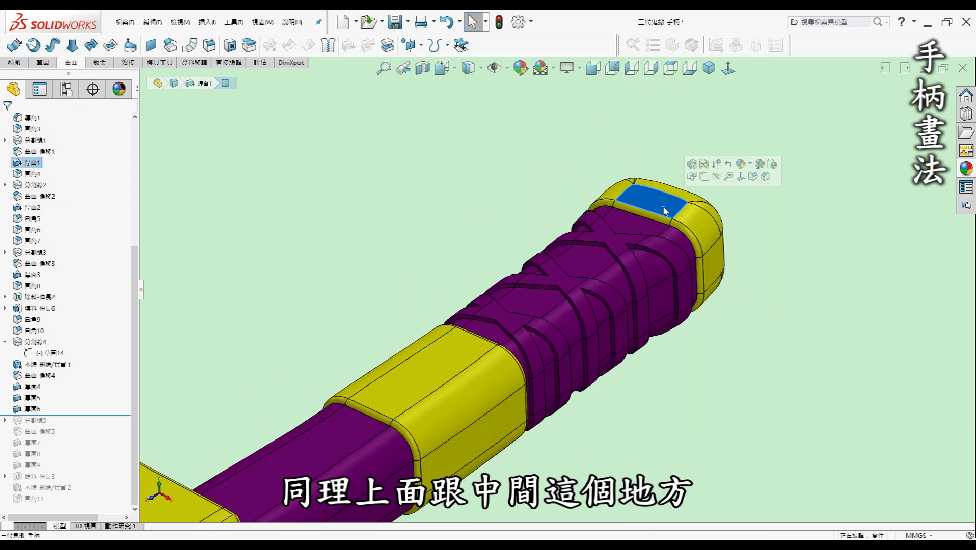
click(407, 396)
click(365, 284)
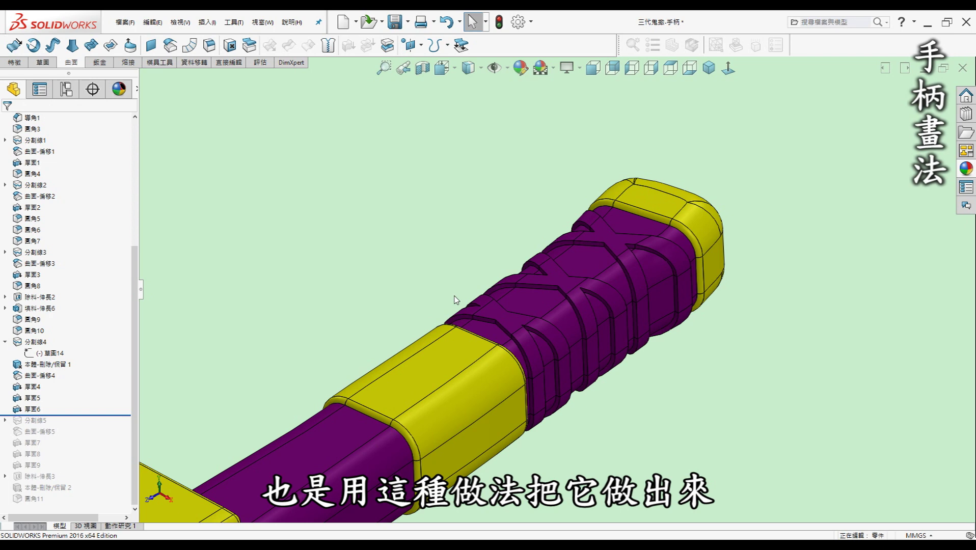
scroll(555, 282, up, 3)
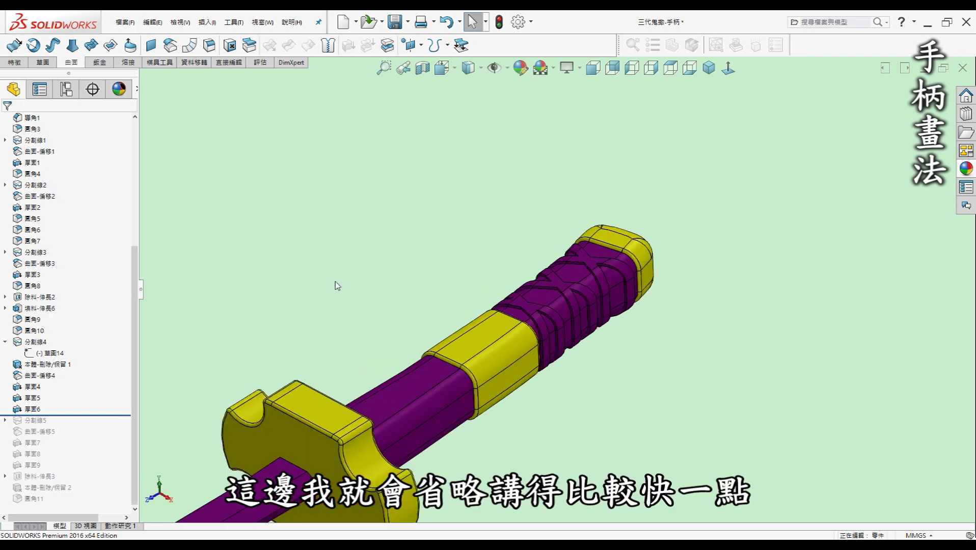
drag(102, 417, 100, 427)
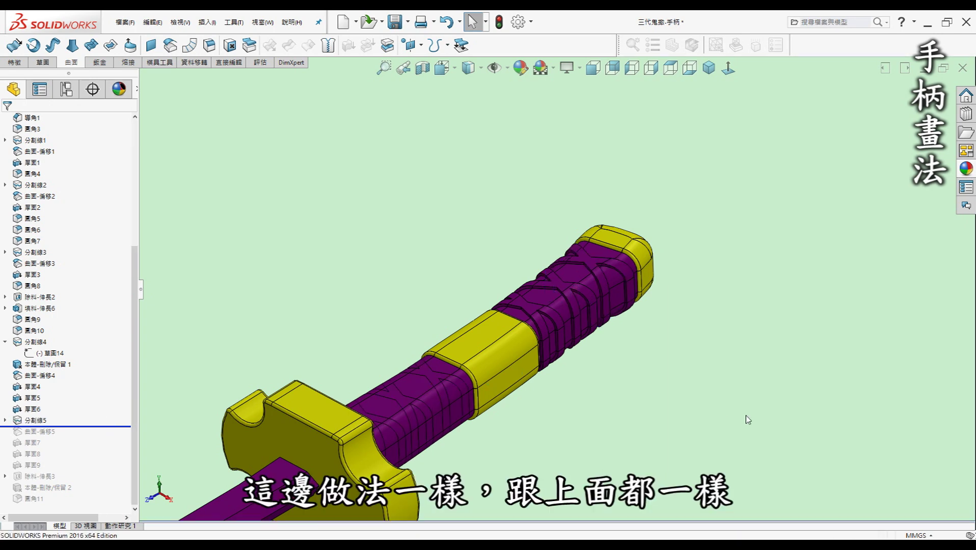
Show the lower grip's crossing sketch 草圖15, thicken its offset surface, and roll below 厚面9
click(4, 421)
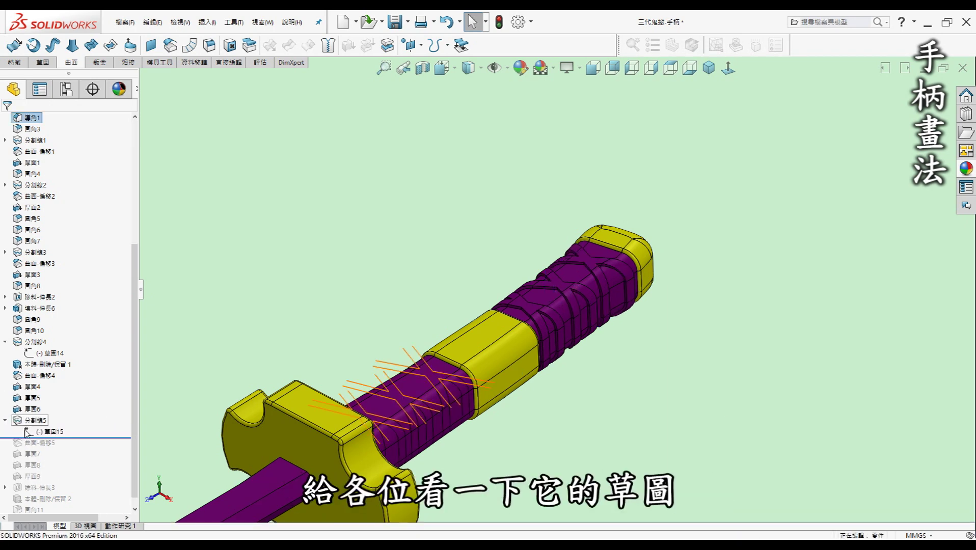
click(28, 432)
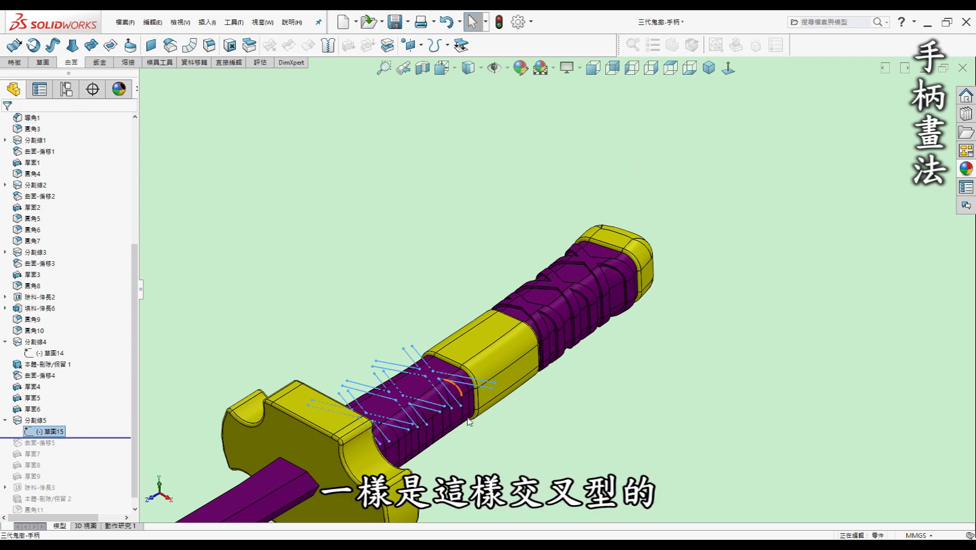
click(591, 428)
scroll(547, 396, up, 3)
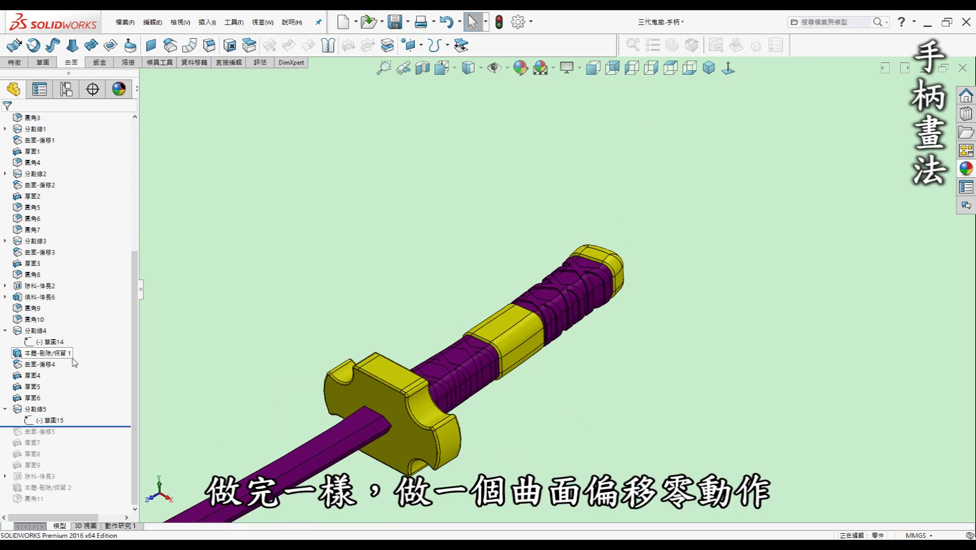
drag(71, 426, 69, 434)
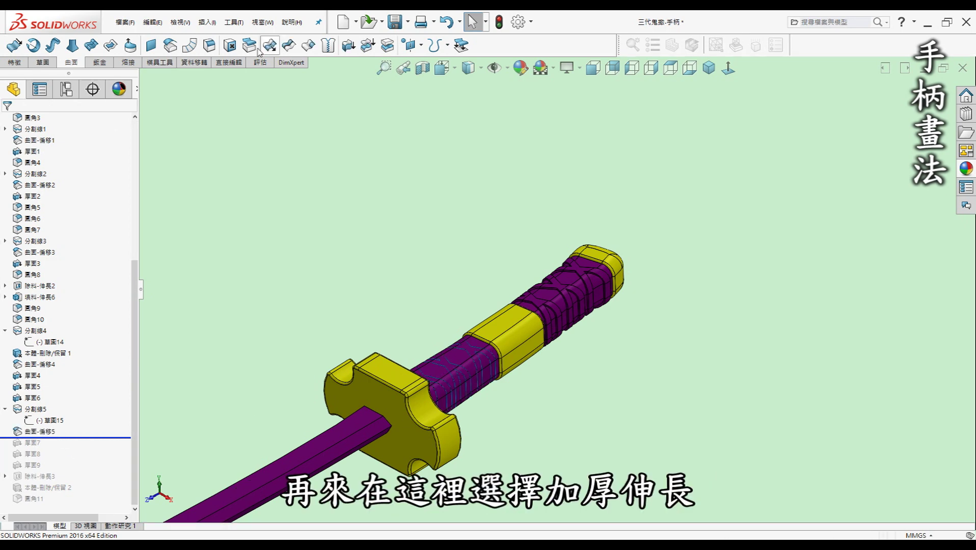
click(349, 46)
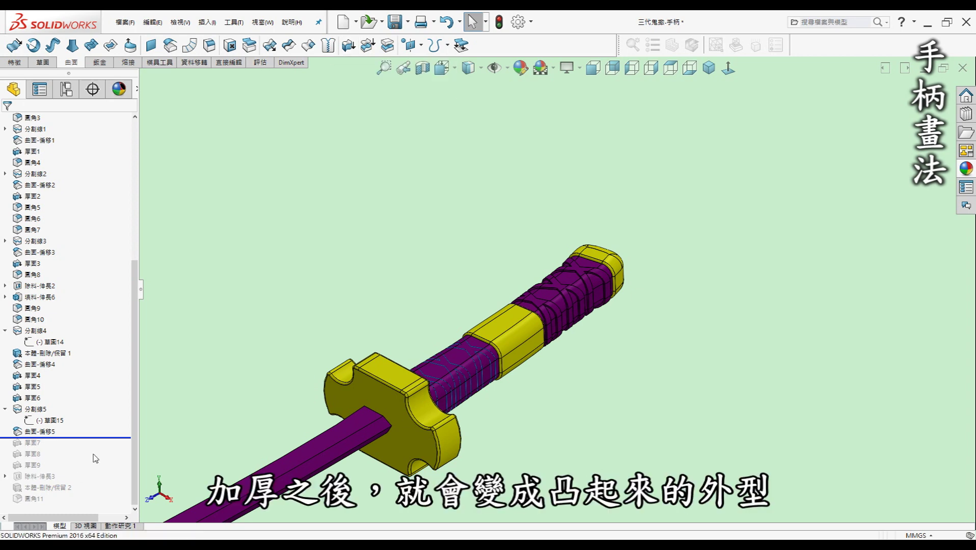
drag(93, 437, 65, 471)
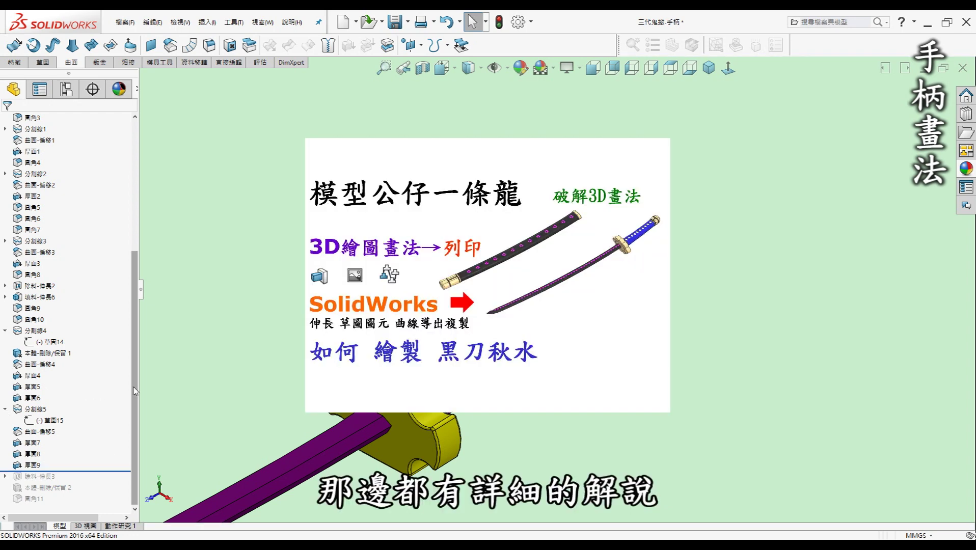
Roll forward past the 除料-伸長3 guard socket cut, review its sketch, and continue to the tree's end
drag(41, 472, 41, 482)
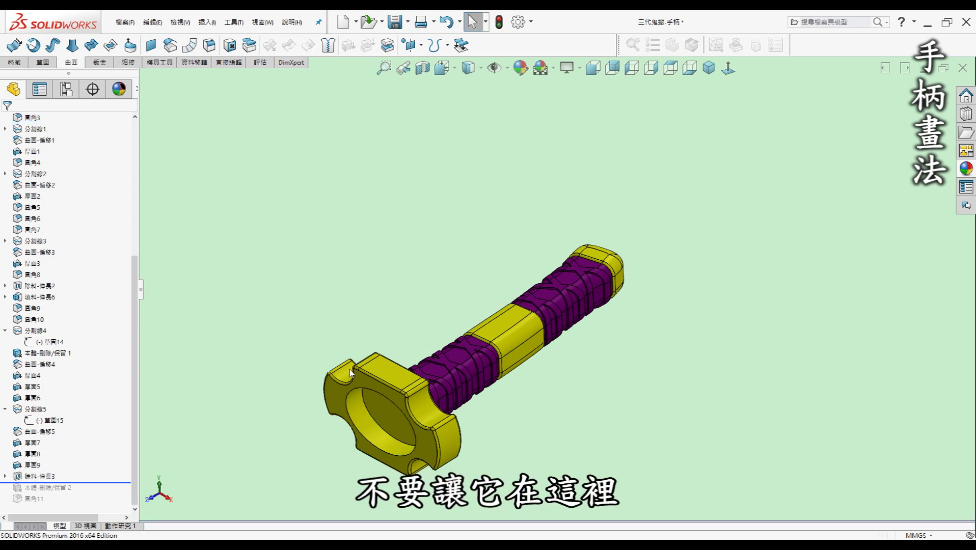
click(31, 476)
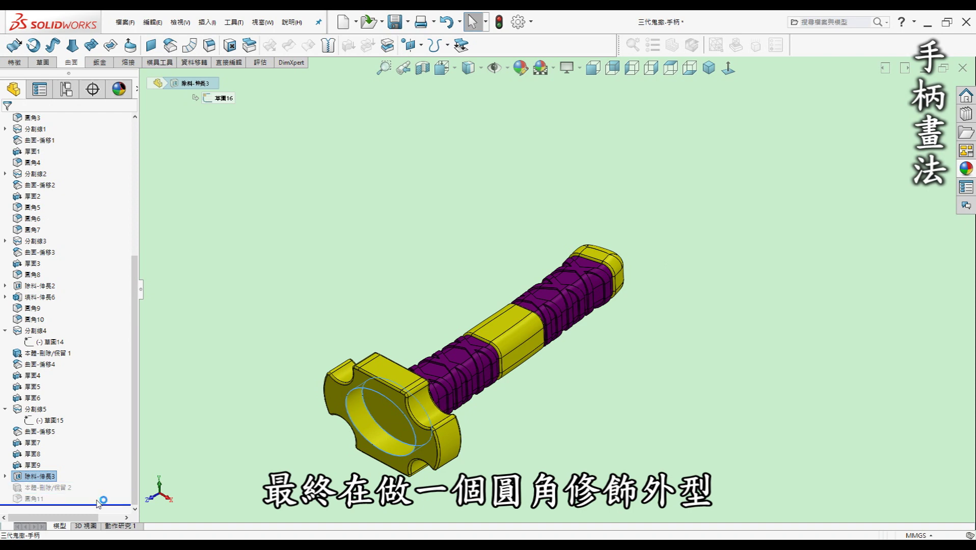
drag(103, 482, 101, 504)
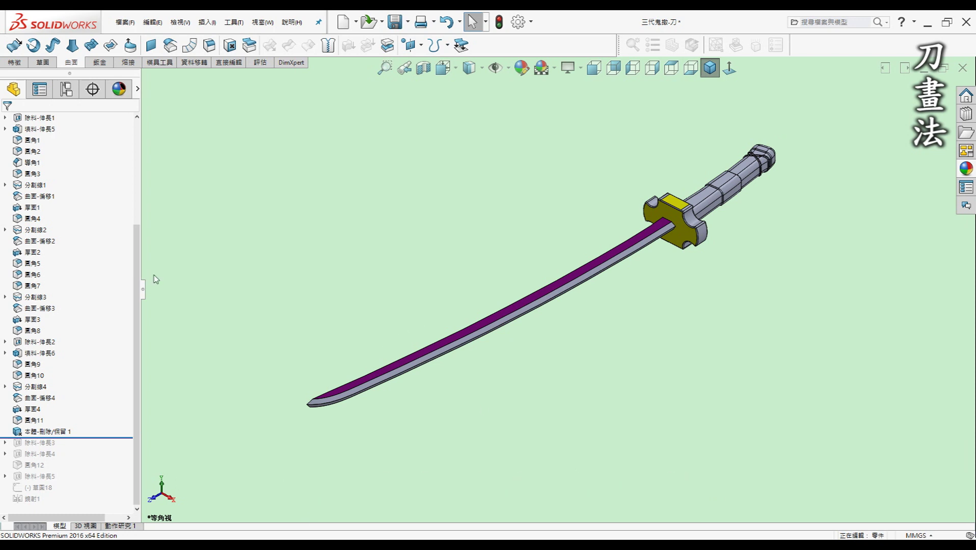
mouse_move(598, 335)
middle_down()
mouse_move(591, 351)
mouse_move(464, 363)
middle_up()
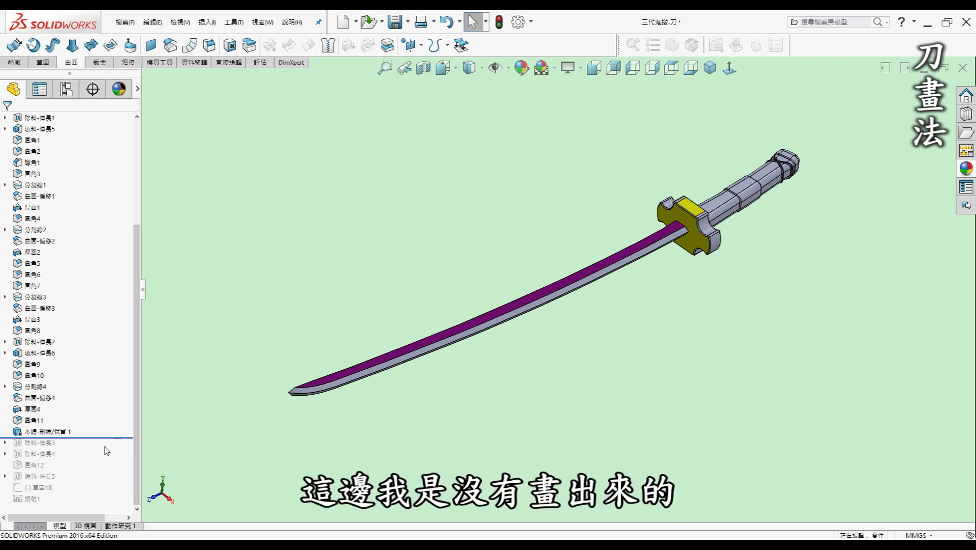
drag(116, 438, 107, 450)
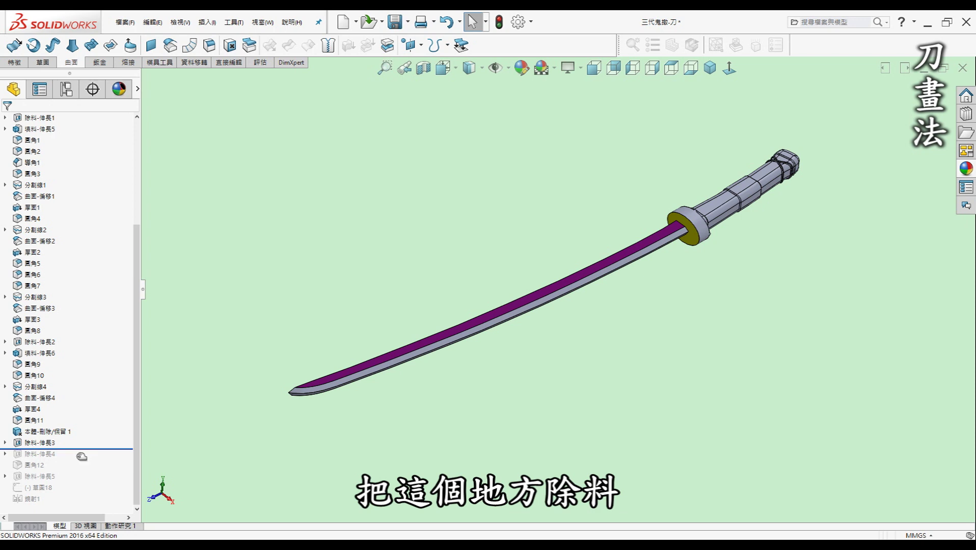
drag(81, 449, 77, 460)
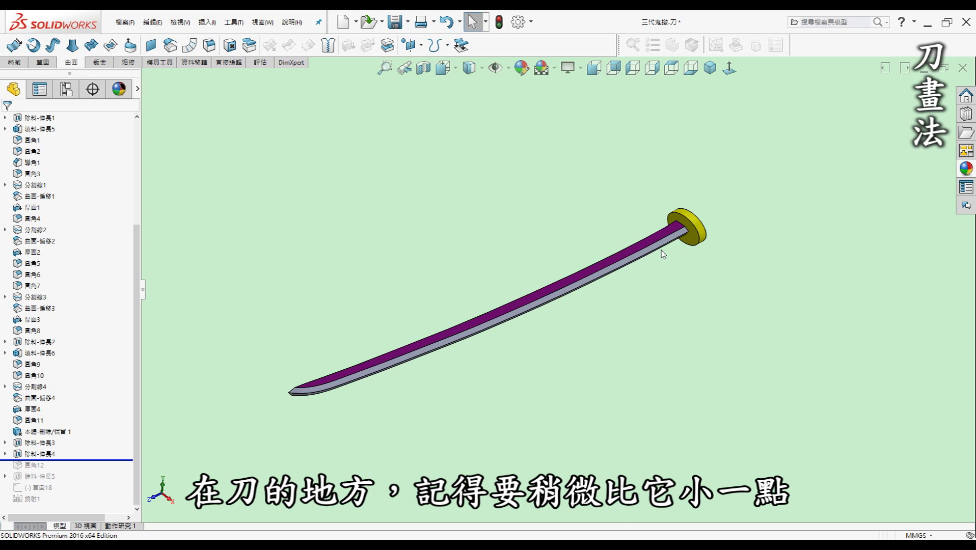
scroll(672, 232, down, 3)
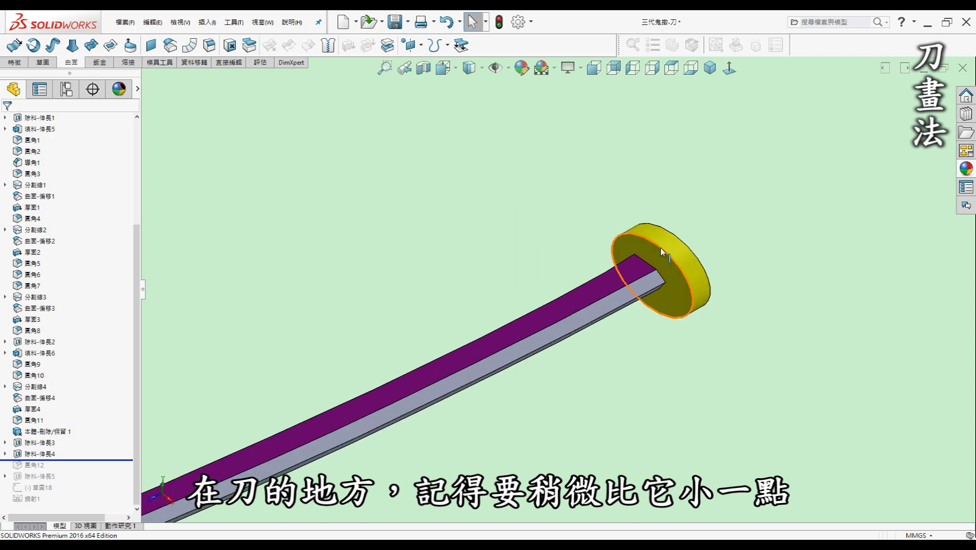
click(662, 251)
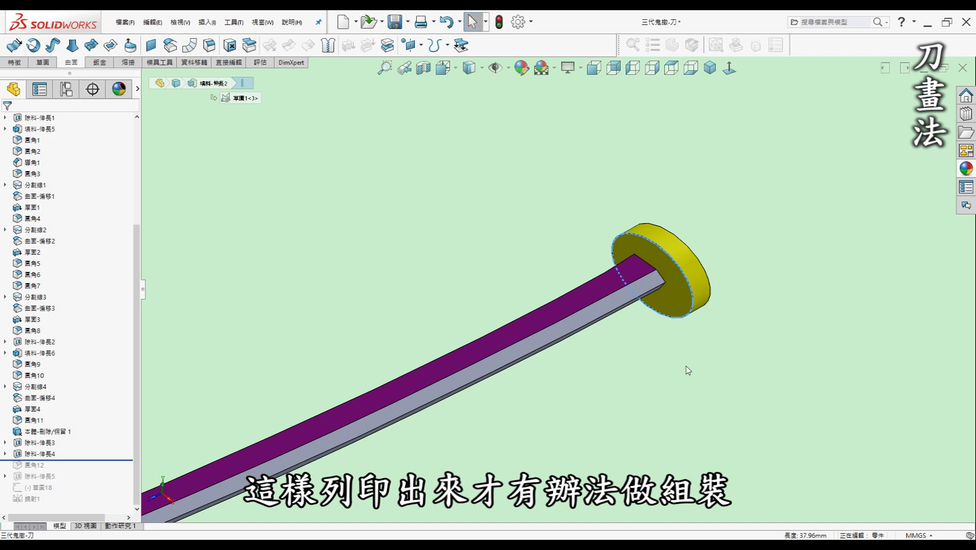
click(656, 329)
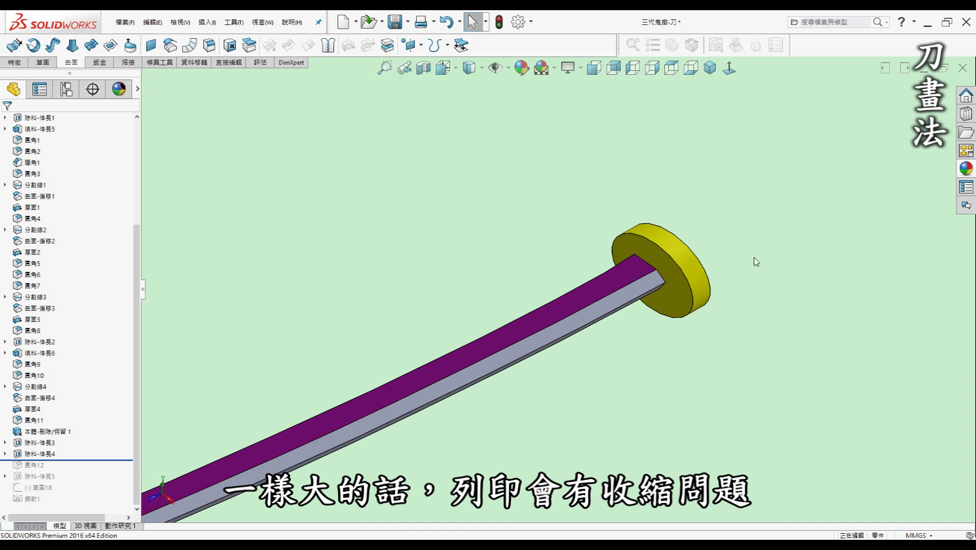
scroll(571, 257, up, 2)
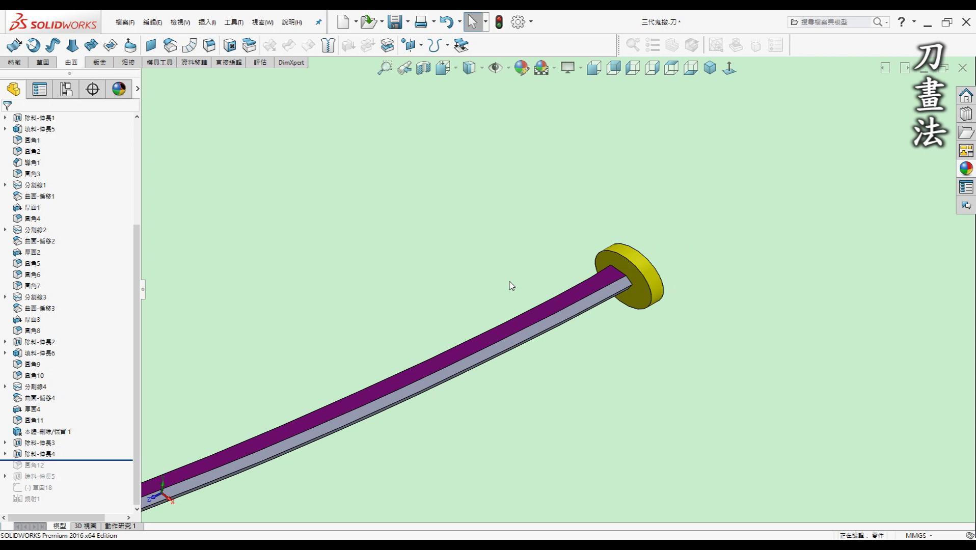
key(m)
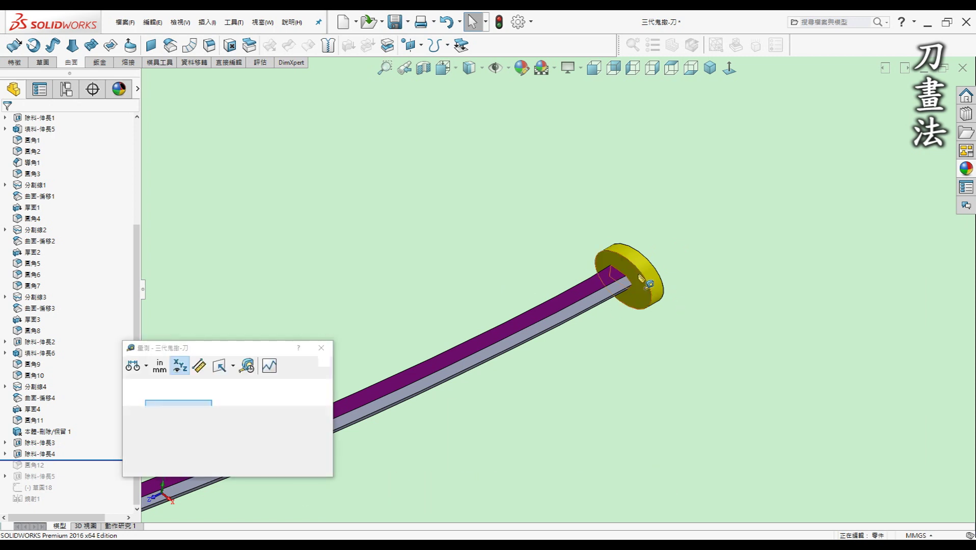
click(641, 278)
middle_drag(673, 234, 597, 282)
click(675, 262)
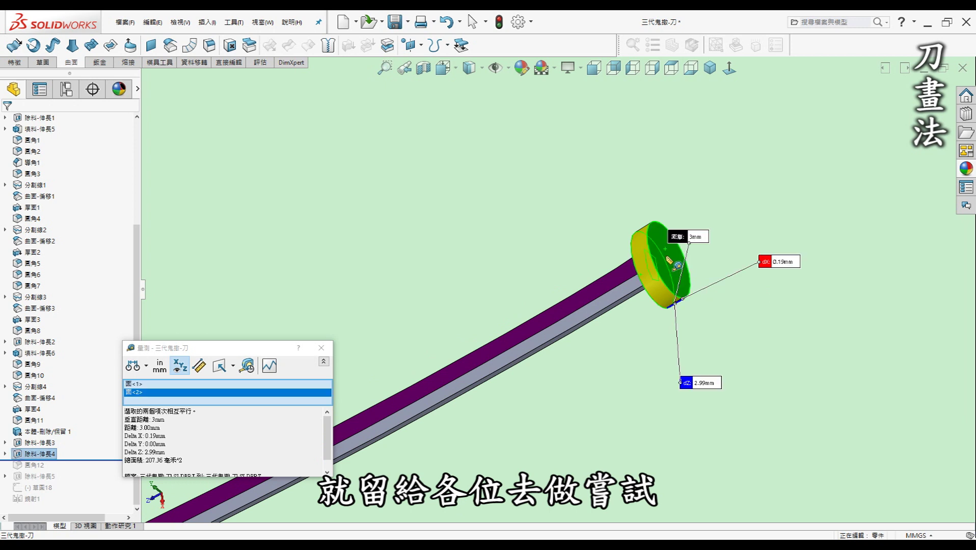
mouse_move(681, 320)
middle_down()
mouse_move(574, 316)
mouse_move(593, 308)
middle_up()
key(Escape)
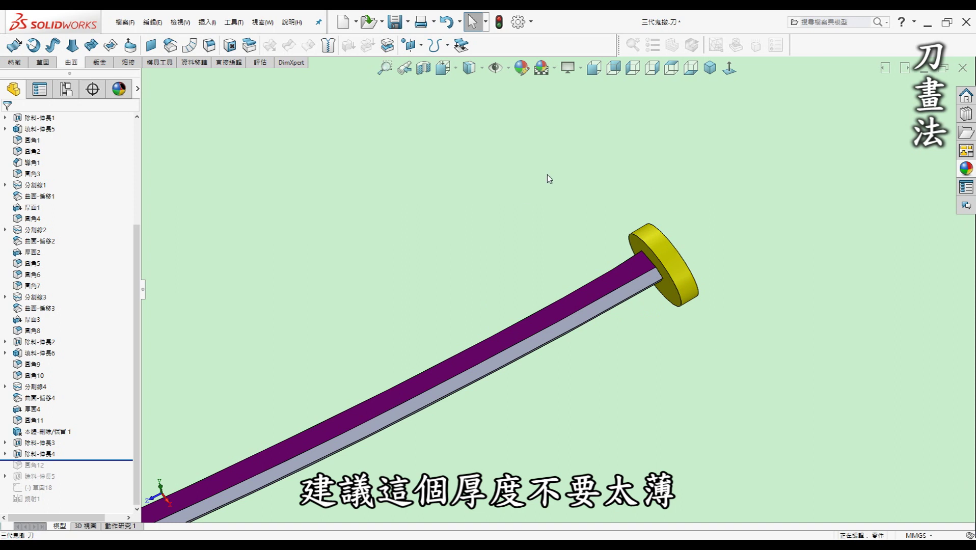
scroll(530, 281, up, 2)
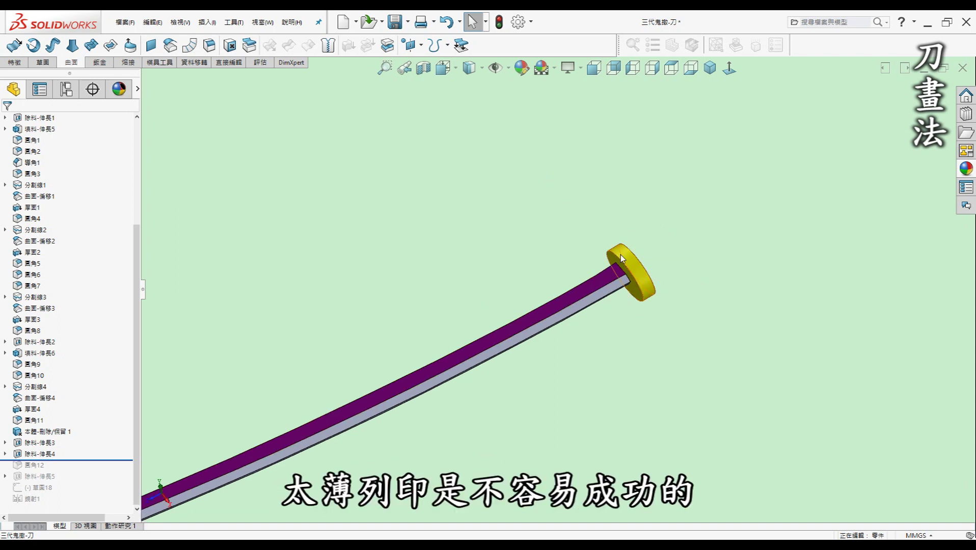
scroll(525, 332, up, 3)
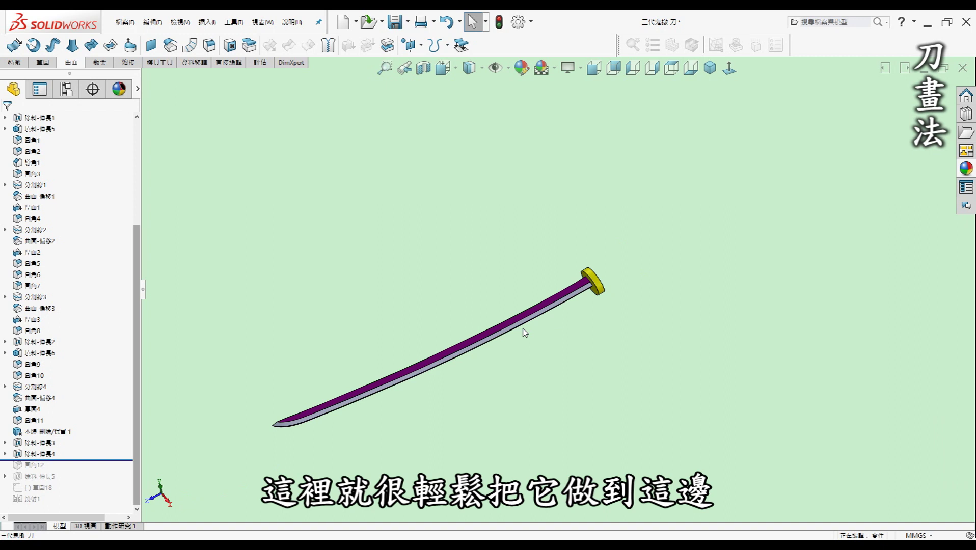
Roll the sword forward past 圓角12 and 除料-伸長5 to the tree's end, orbiting to inspect the blade groove
drag(66, 460, 64, 471)
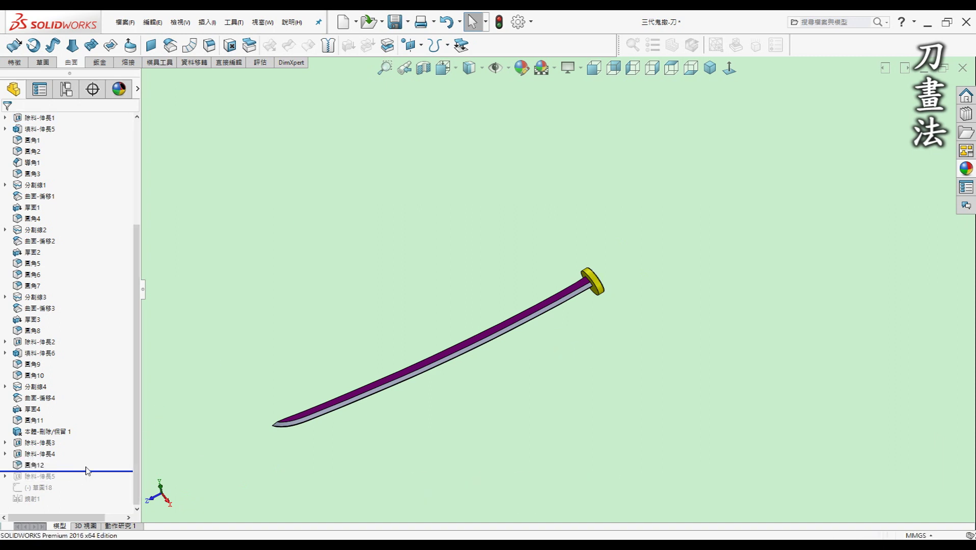
drag(80, 470, 79, 482)
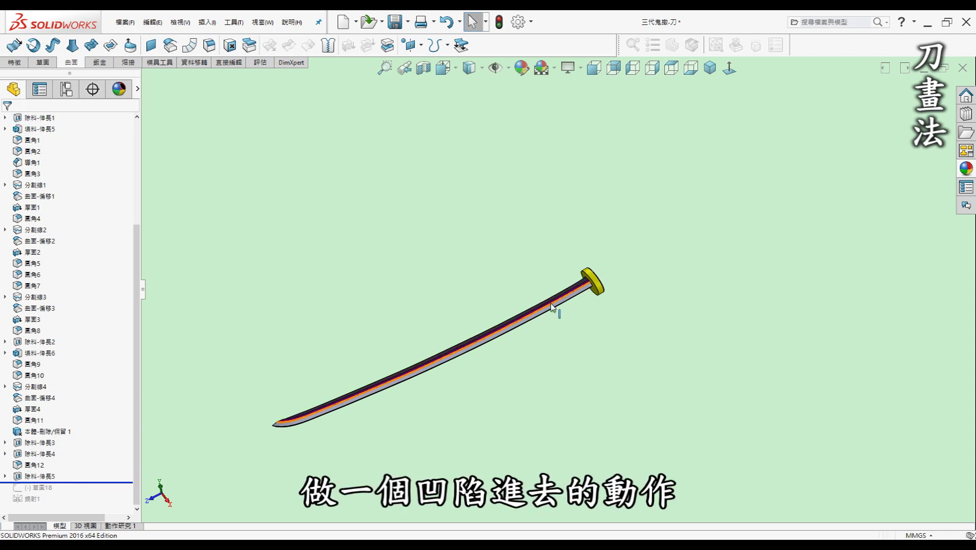
scroll(555, 306, down, 5)
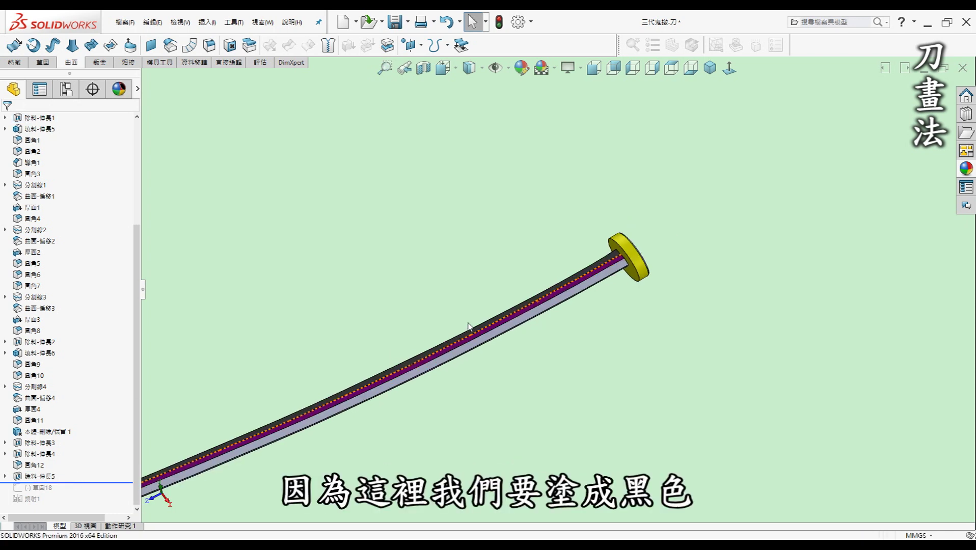
scroll(489, 334, up, 3)
mouse_move(501, 338)
middle_down()
mouse_move(556, 315)
mouse_move(534, 327)
middle_up()
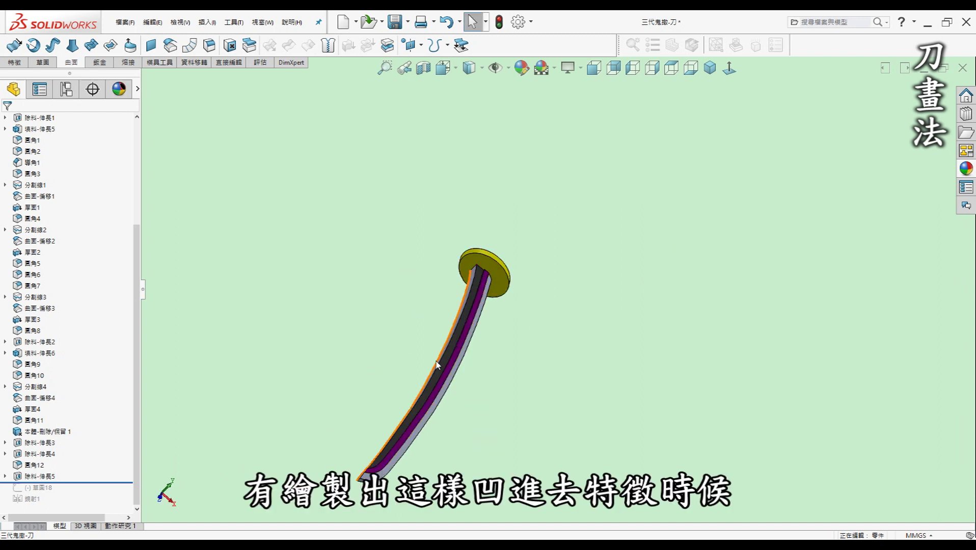
mouse_move(427, 373)
middle_down()
mouse_move(451, 375)
mouse_move(416, 377)
mouse_move(454, 395)
middle_up()
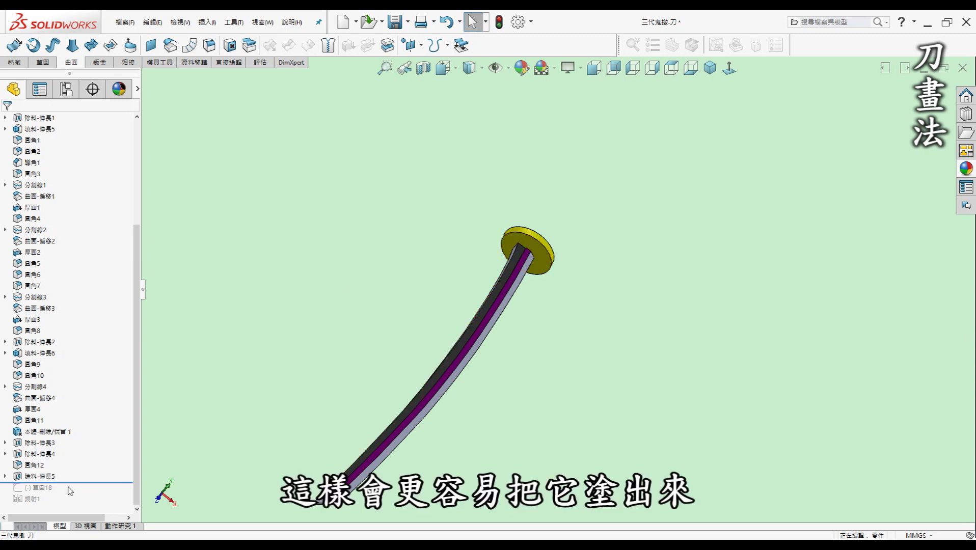
drag(73, 483, 72, 499)
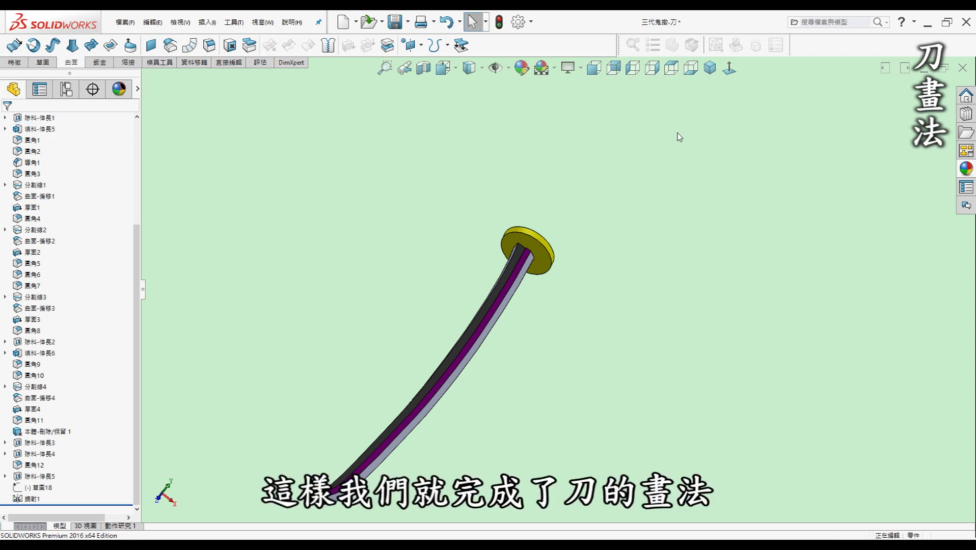
click(711, 69)
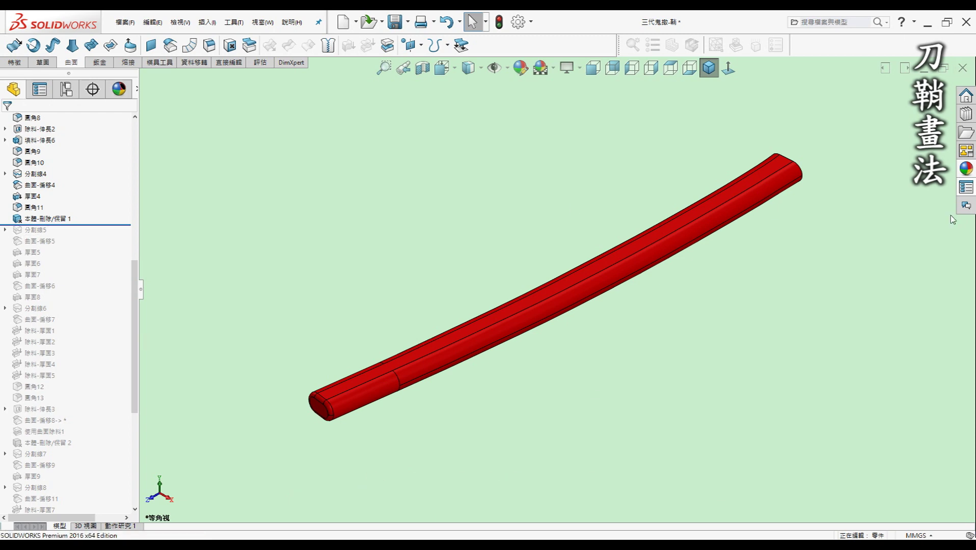
Roll the scabbard history forward past 分割線5 so the red body splits into bands
drag(101, 227, 102, 238)
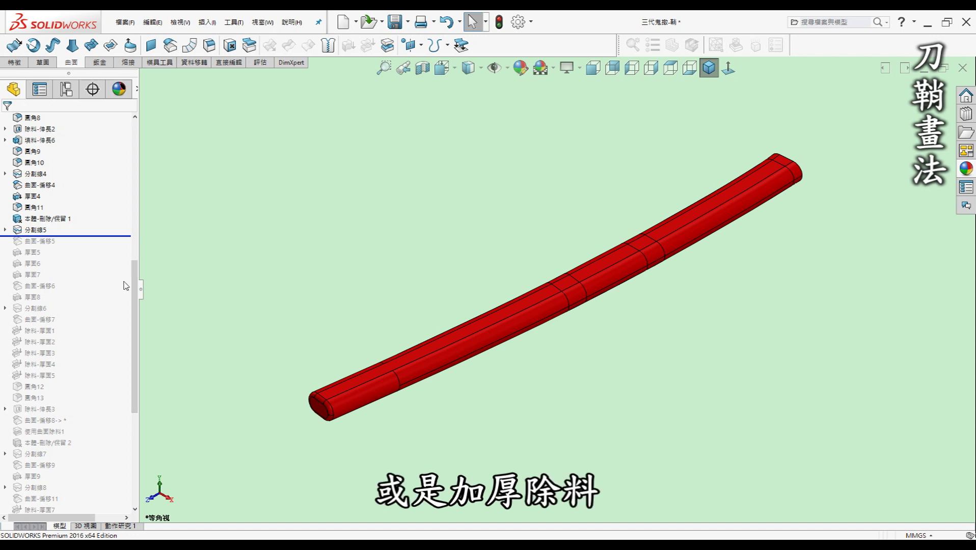
Preview 分割線5's sketch, then roll forward past the 曲面-偏移5 offset surface
click(5, 230)
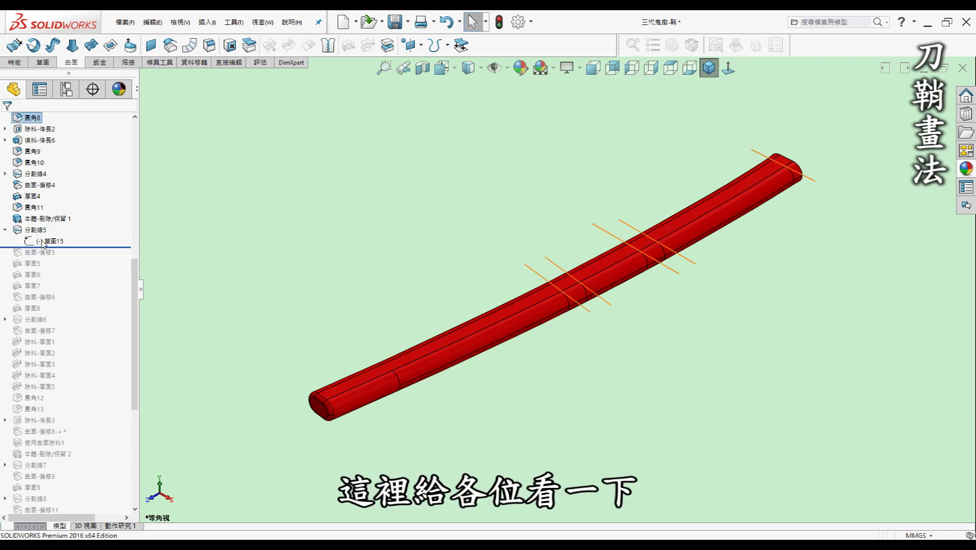
click(43, 241)
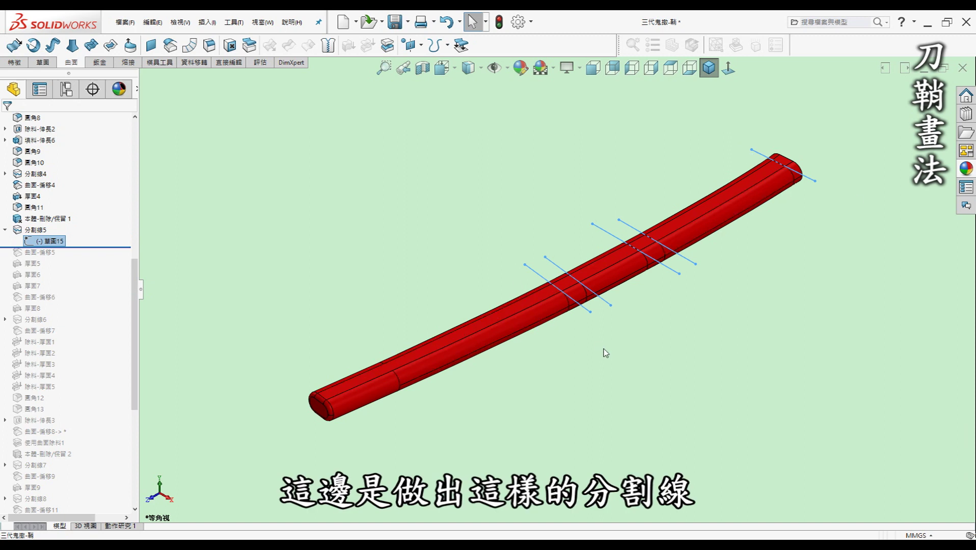
click(648, 366)
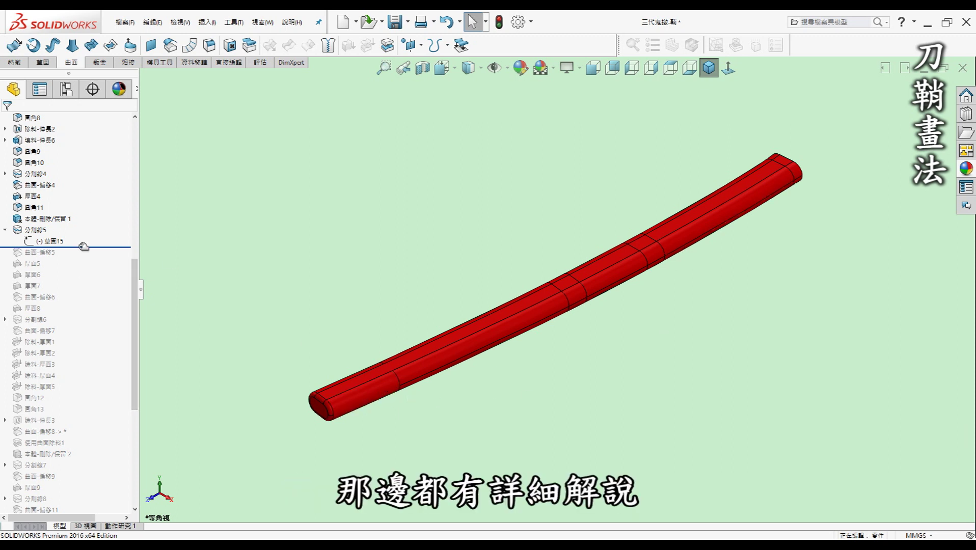
drag(79, 259, 79, 258)
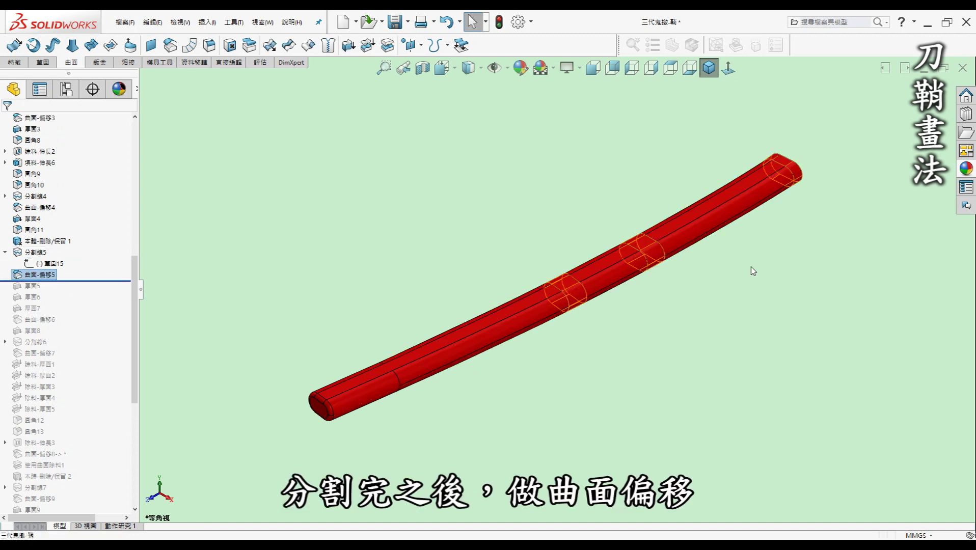
Roll forward through 厚面7, 曲面-偏移6, 厚面8 and 分割線6, checking where 曲面-偏移6 sits
click(372, 264)
drag(65, 281, 61, 315)
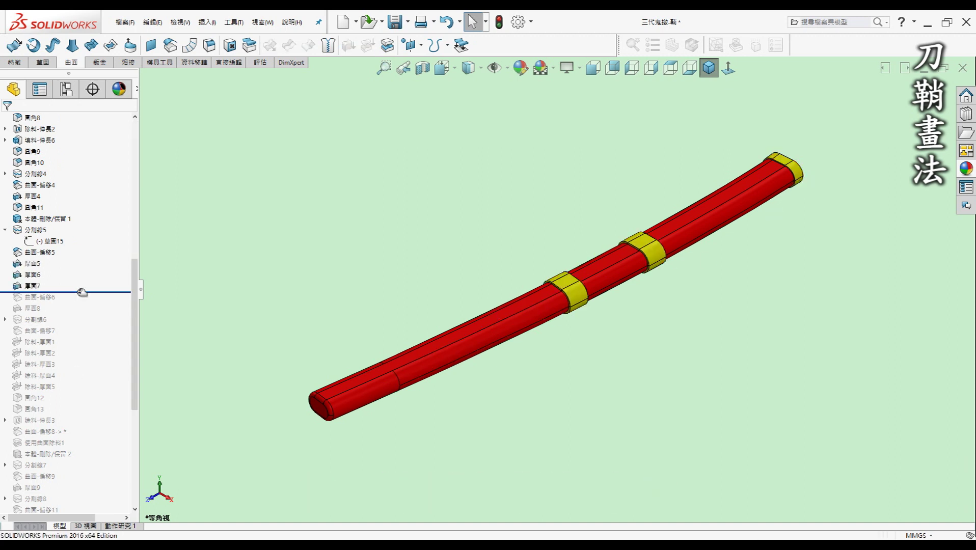
drag(81, 292, 77, 304)
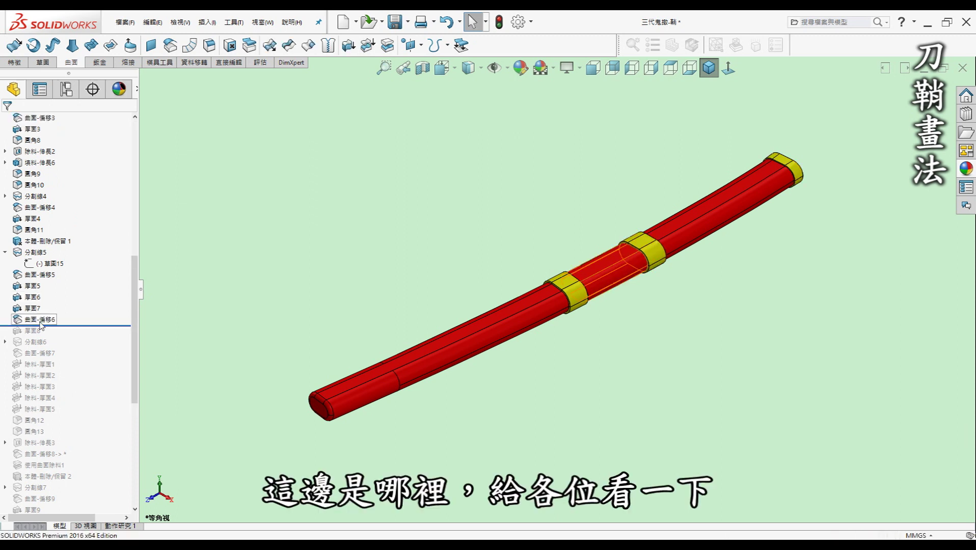
click(41, 321)
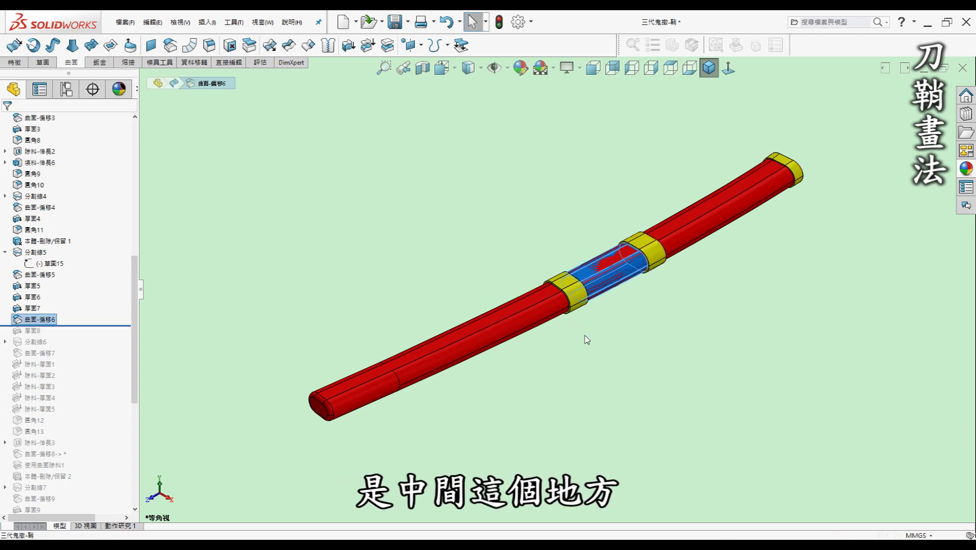
click(278, 266)
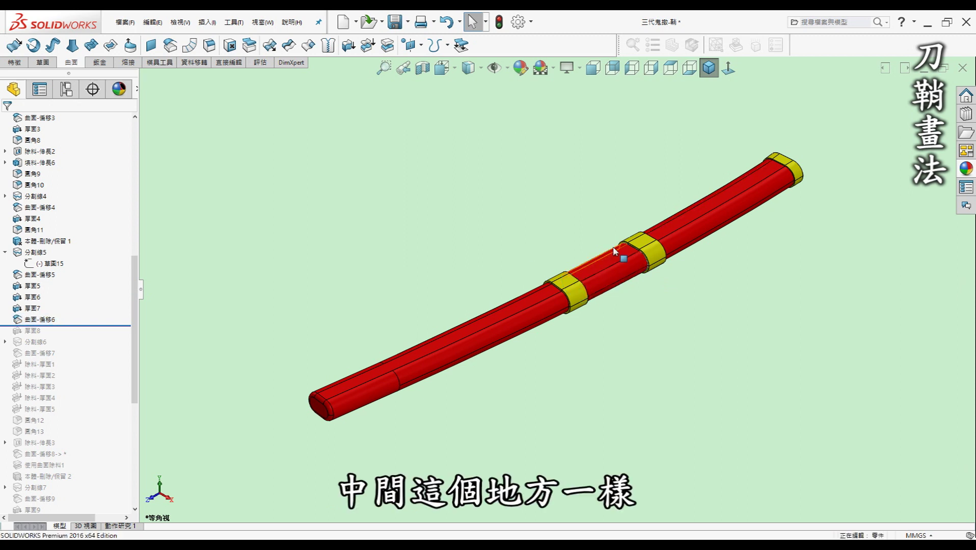
drag(102, 327, 100, 336)
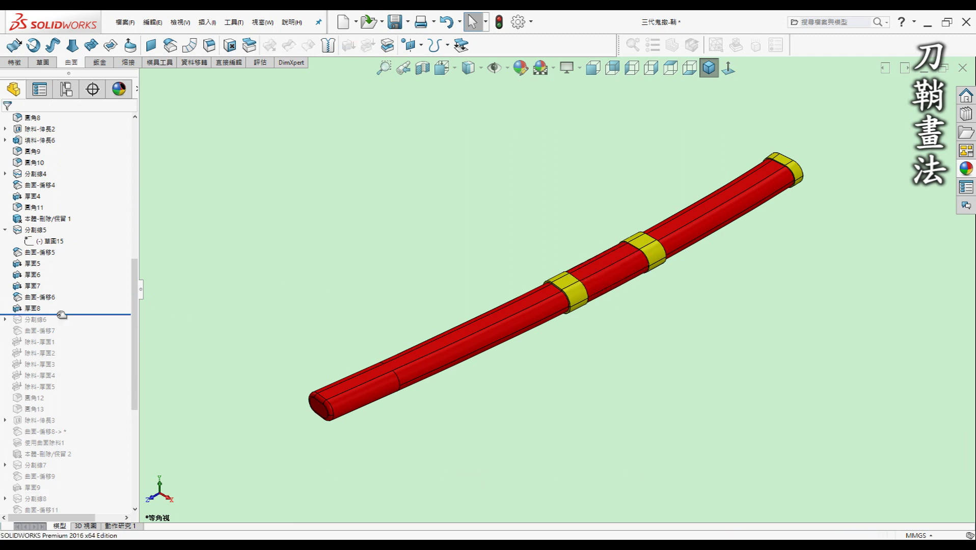
drag(61, 314, 59, 326)
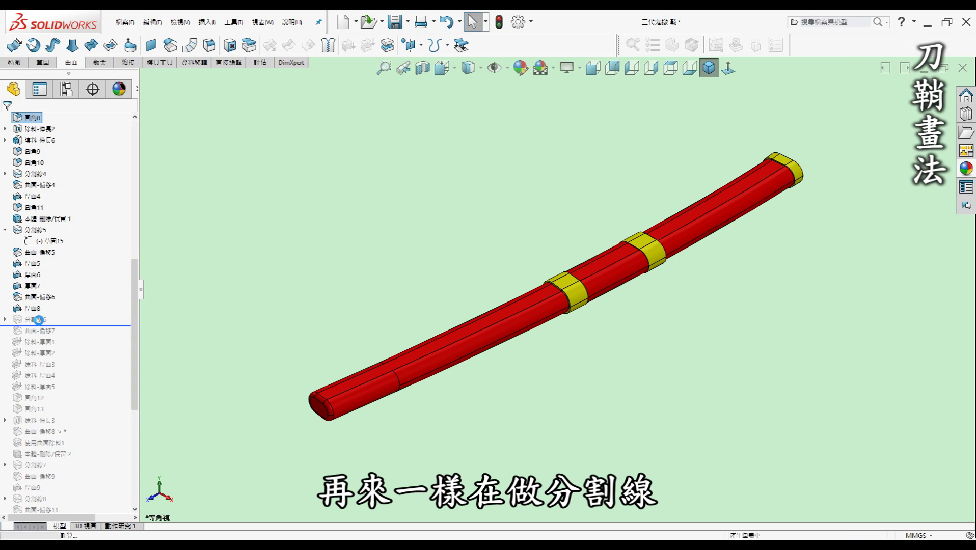
View sketch 草圖16 of 分割線6 face-on, then return to the isometric view
click(5, 319)
click(46, 330)
click(722, 72)
scroll(526, 223, down, 3)
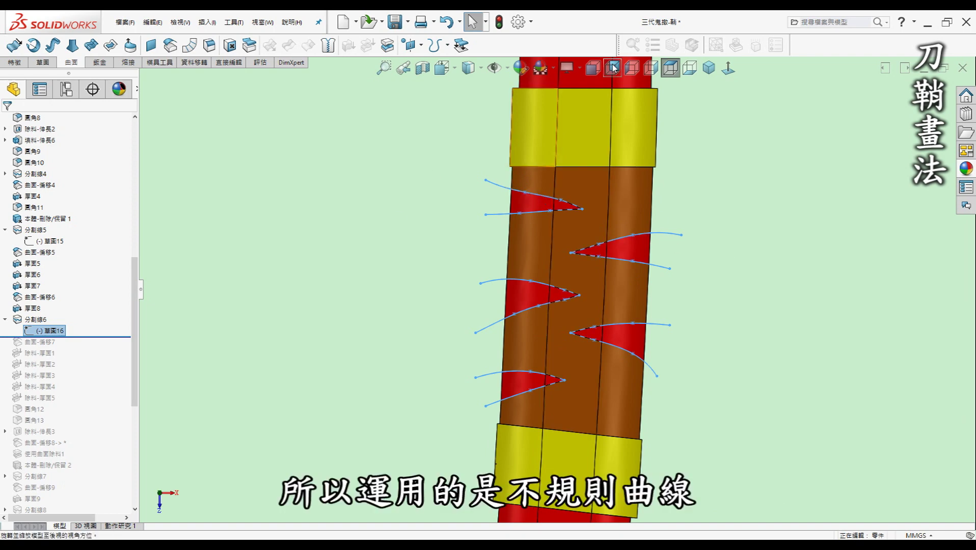
click(709, 68)
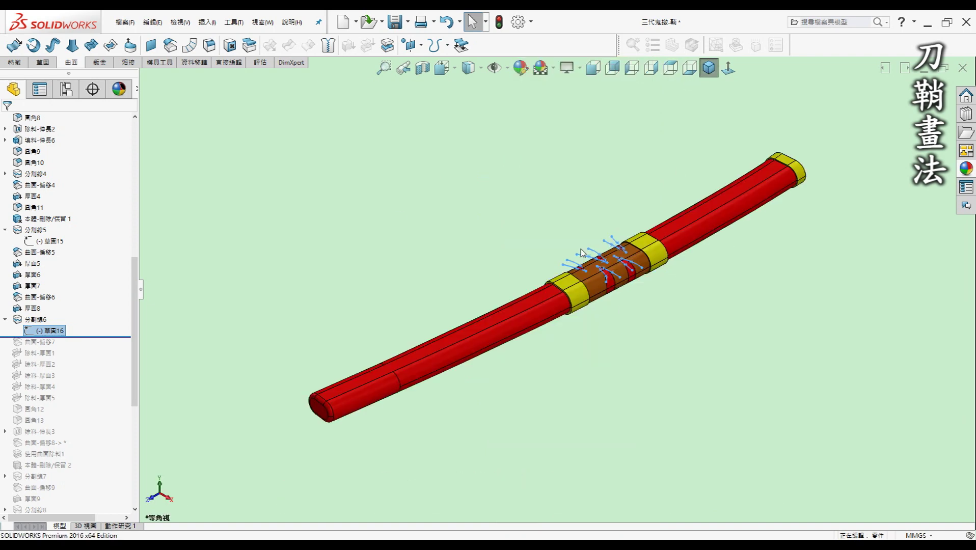
click(227, 290)
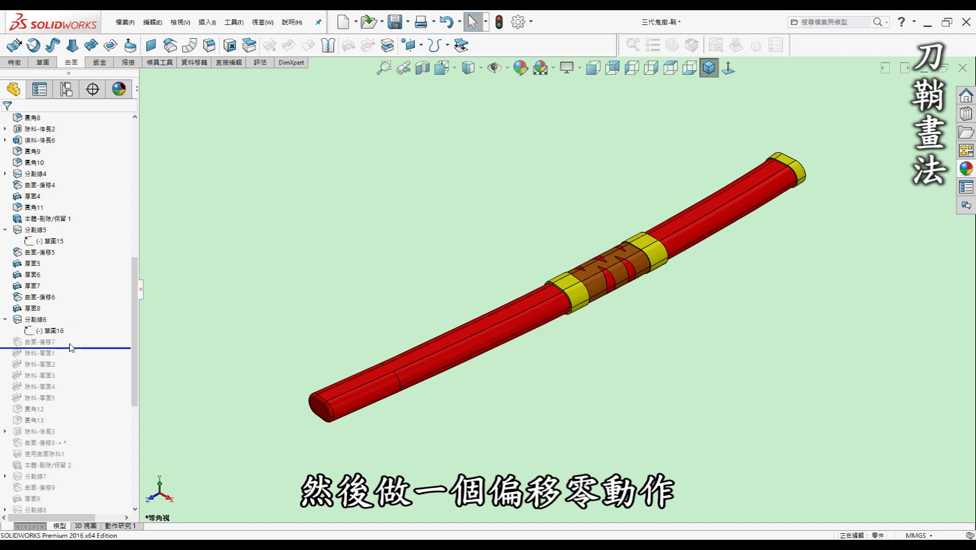
Roll forward below 除料-厚面5 to carve the five grooves into the brown wrap
scroll(97, 336, up, 1)
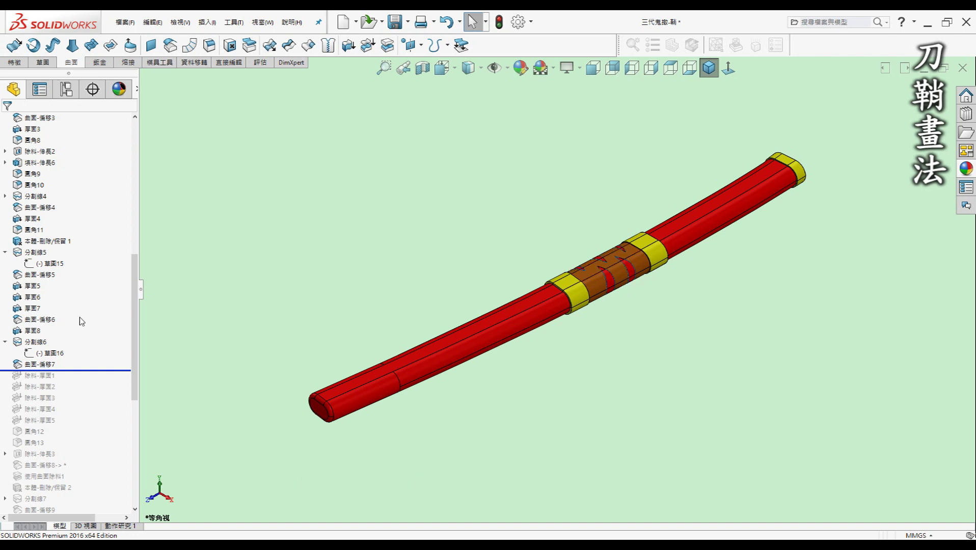
drag(77, 404, 71, 425)
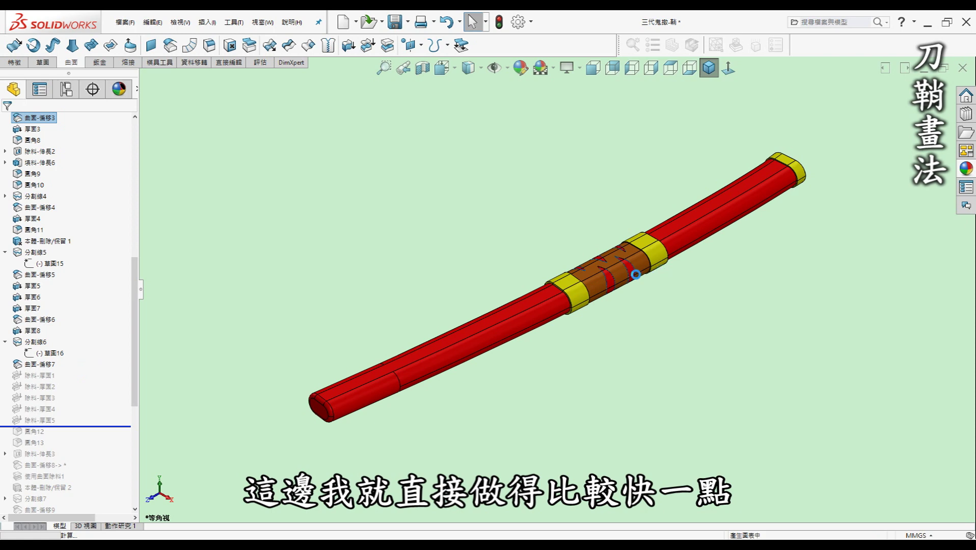
scroll(611, 262, down, 5)
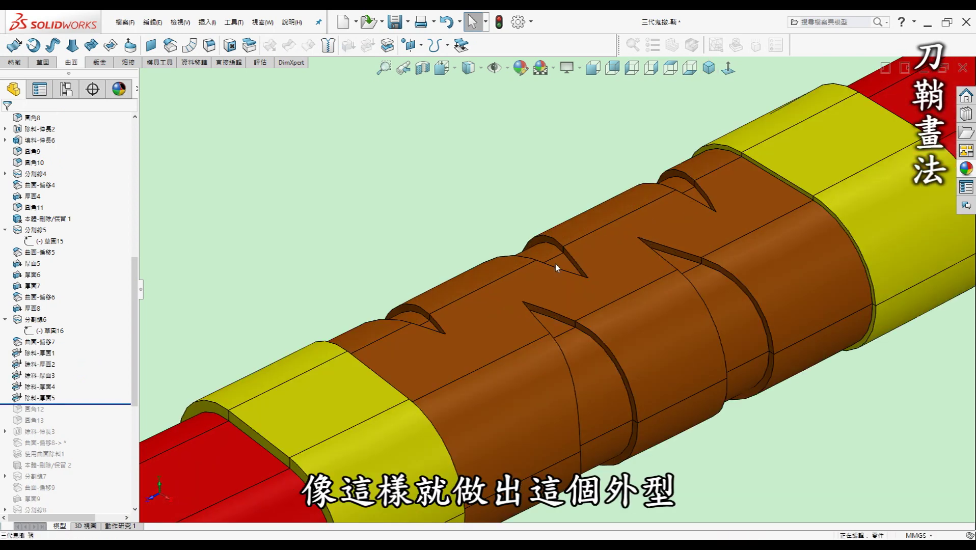
Roll forward two rows below 圓角13 to rebuild the scabbard's two detail fillets
scroll(381, 364, up, 5)
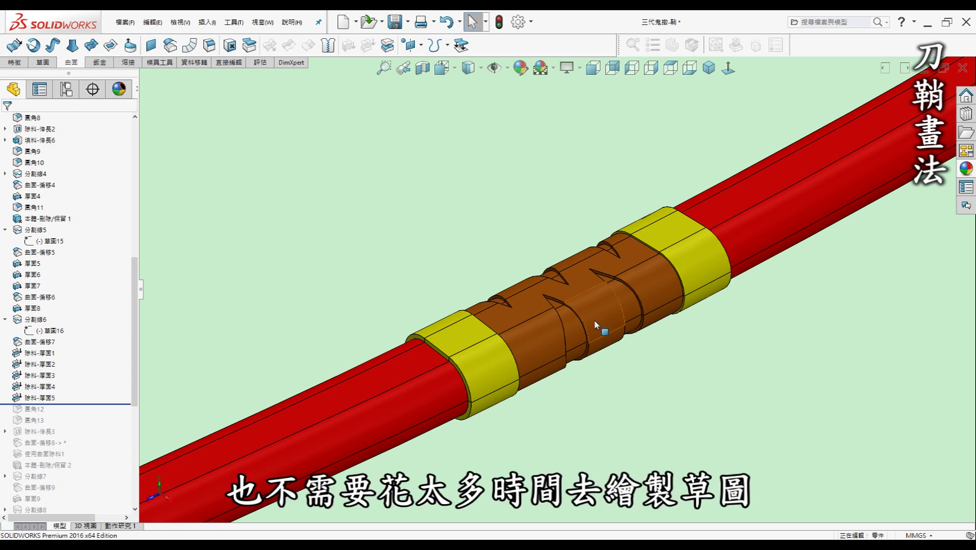
scroll(599, 306, up, 3)
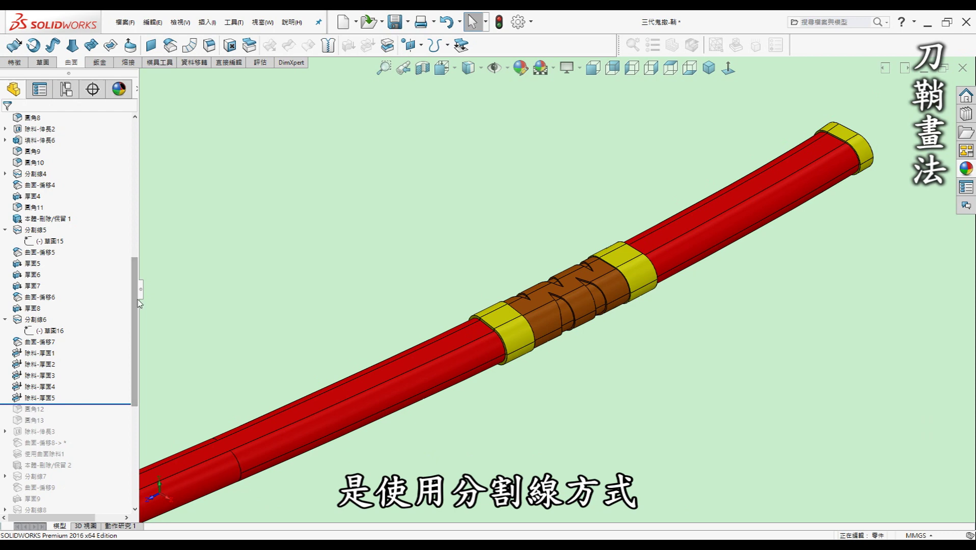
drag(133, 278, 134, 342)
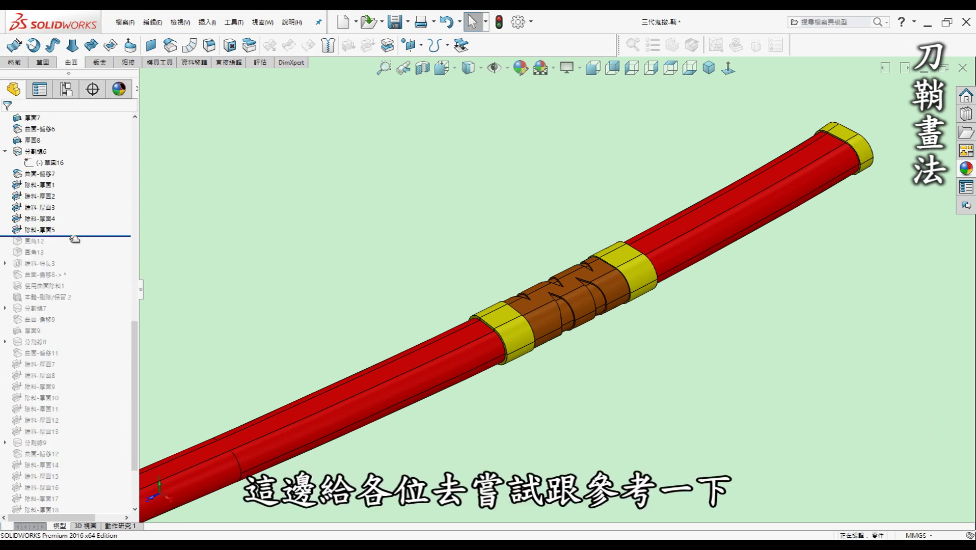
drag(75, 235, 67, 259)
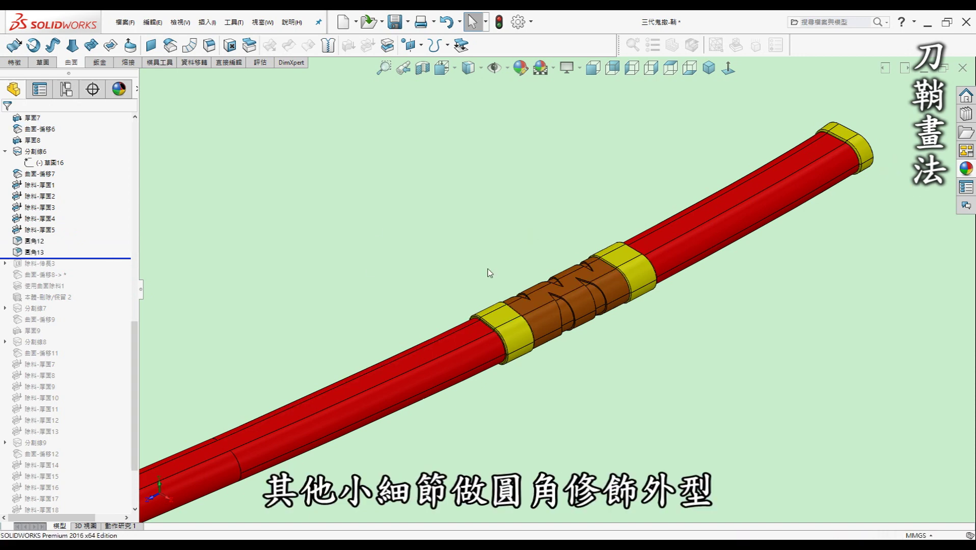
scroll(488, 270, up, 3)
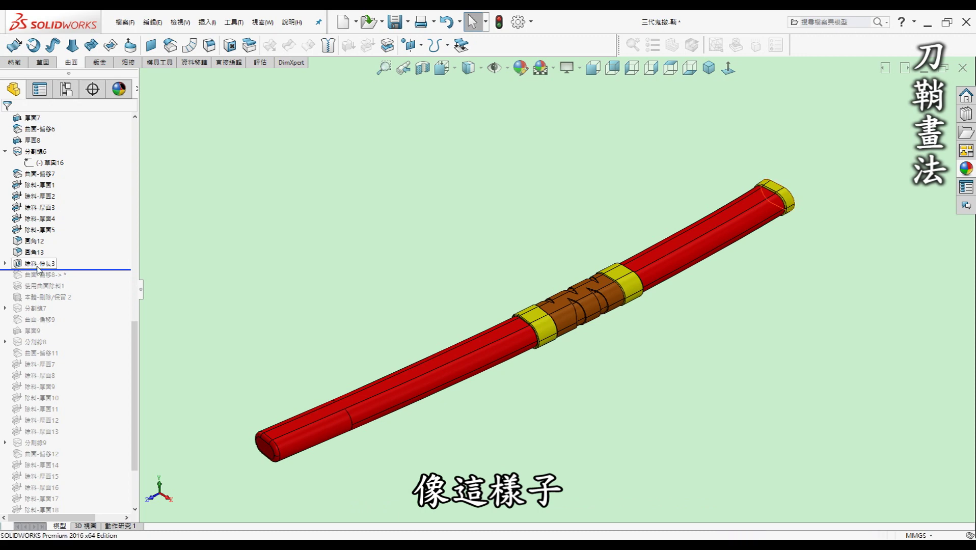
click(40, 263)
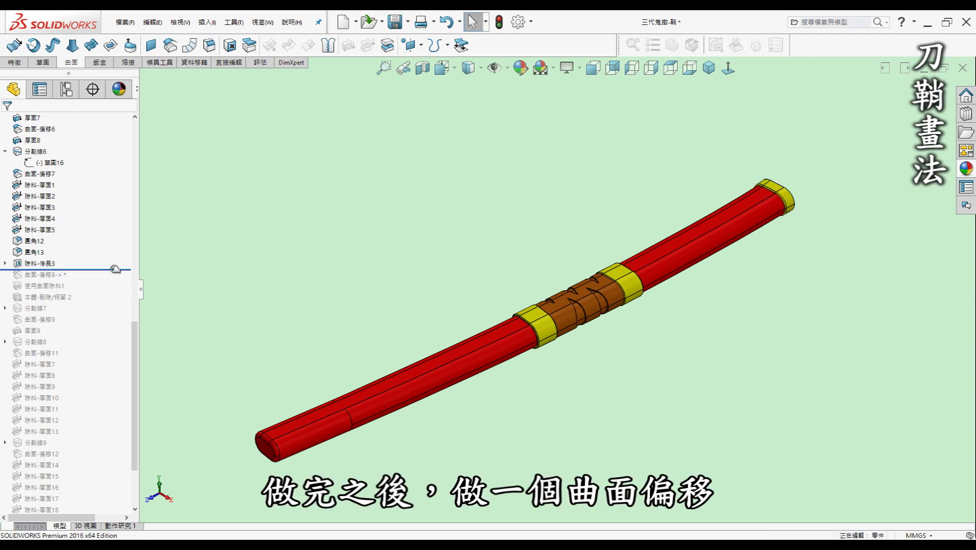
Roll forward below 使用曲面除料1 and orbit to inspect the blade slot in the scabbard end
drag(109, 270, 105, 298)
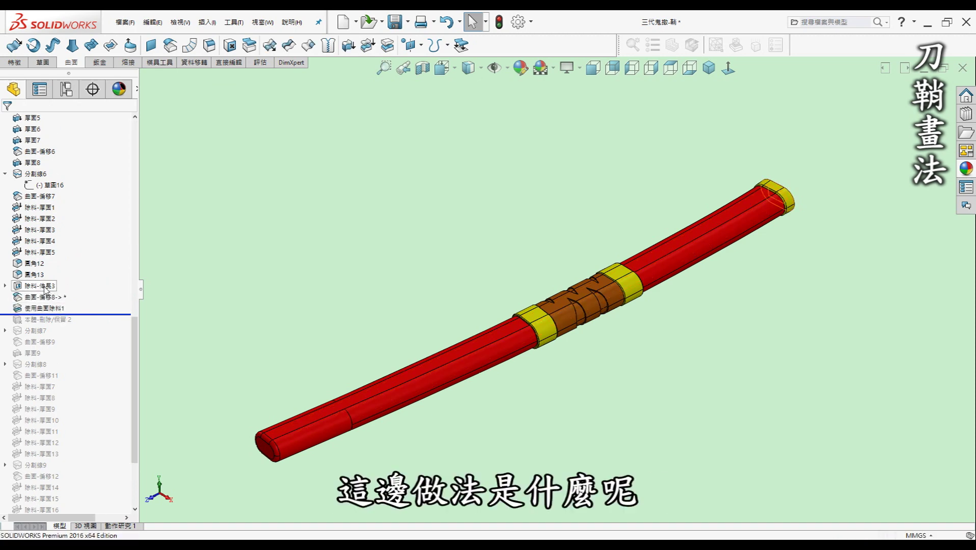
click(38, 288)
middle_drag(802, 207, 684, 304)
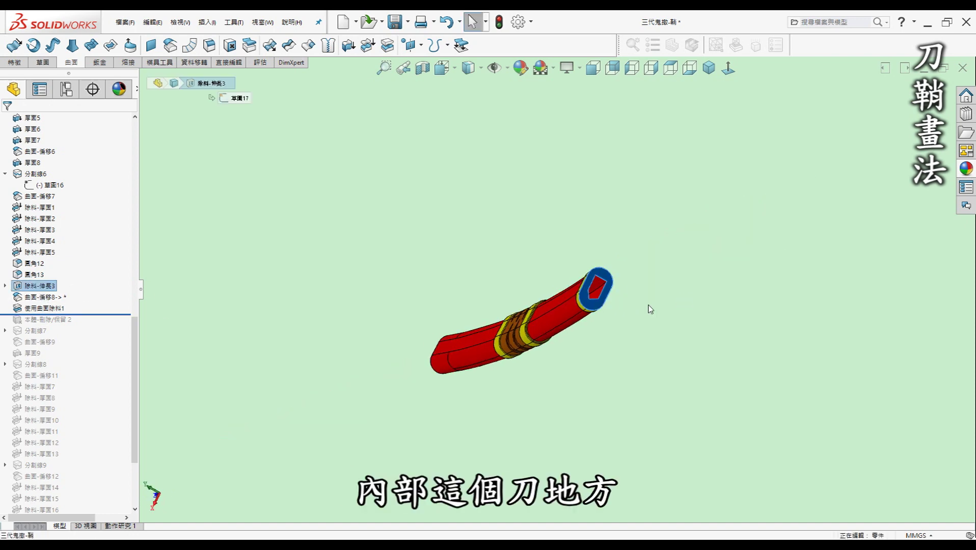
scroll(585, 274, down, 2)
scroll(585, 274, down, 3)
scroll(593, 272, down, 2)
scroll(604, 292, down, 3)
middle_drag(604, 293, 772, 309)
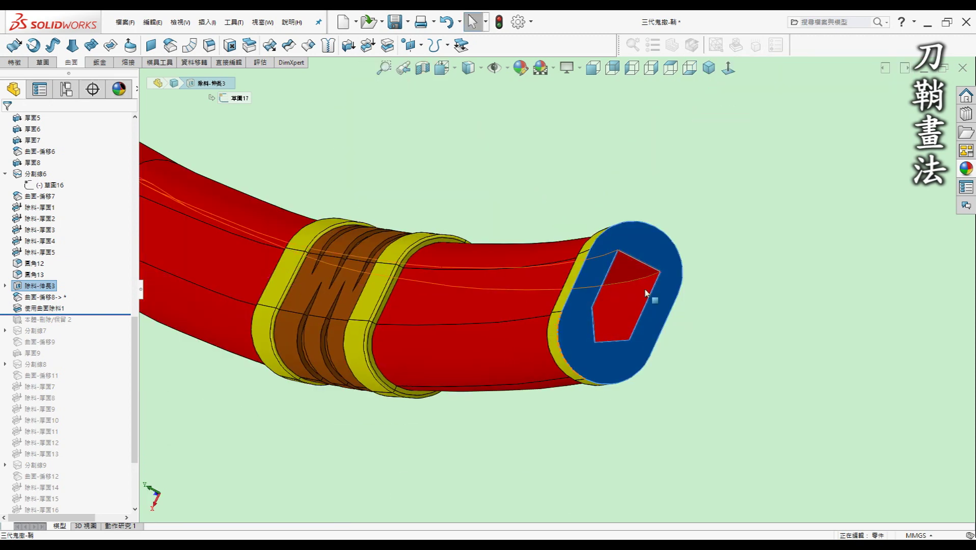
click(772, 309)
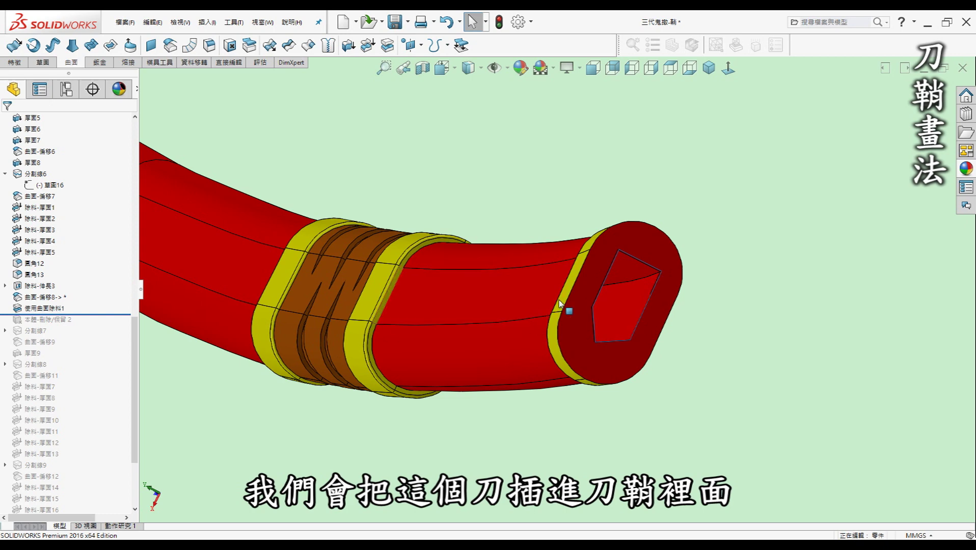
Show the sketch behind 除料-伸長3 and expand the Solid Bodies folder
click(43, 290)
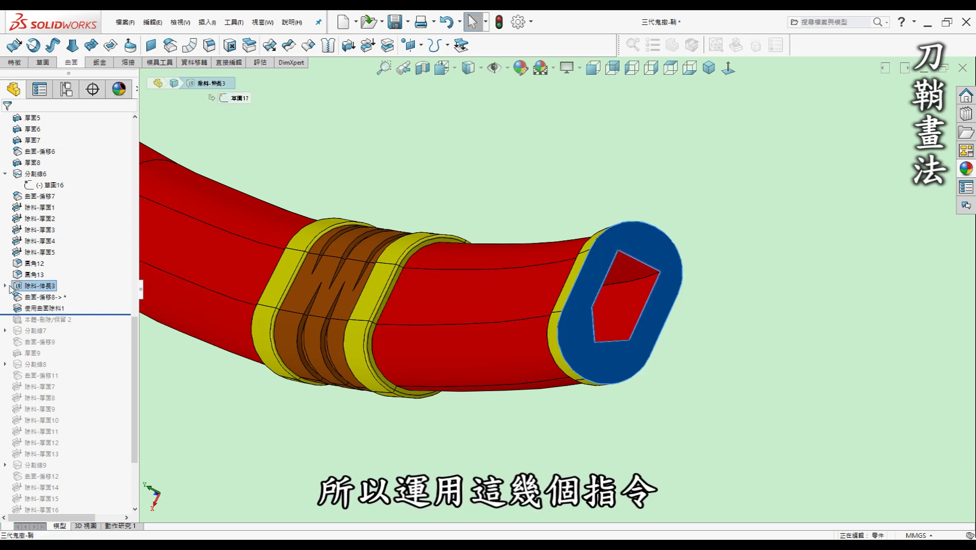
click(50, 297)
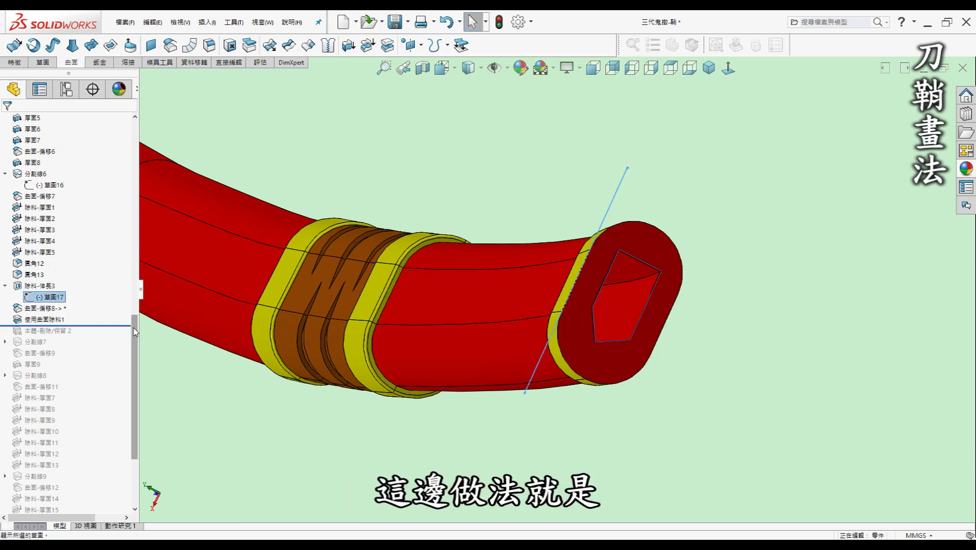
scroll(136, 212, up, 15)
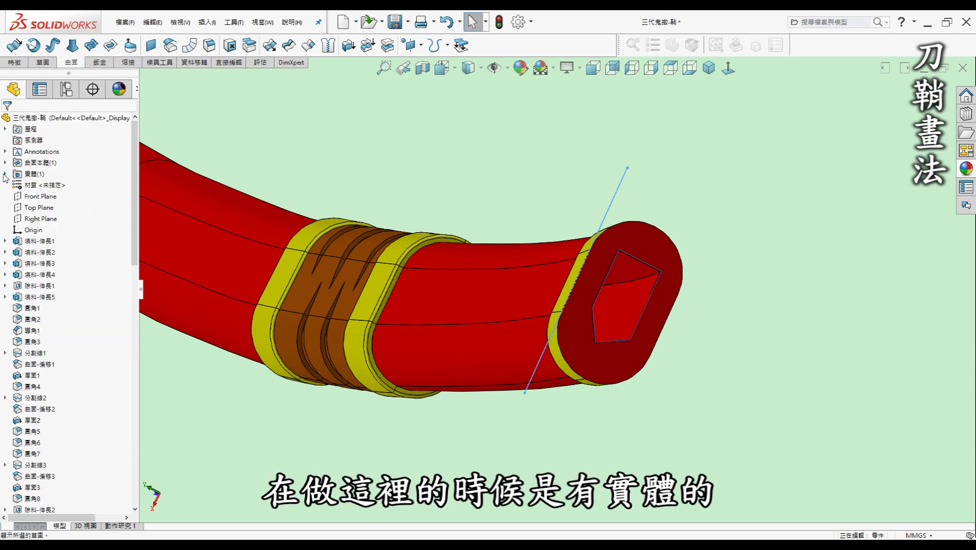
click(5, 174)
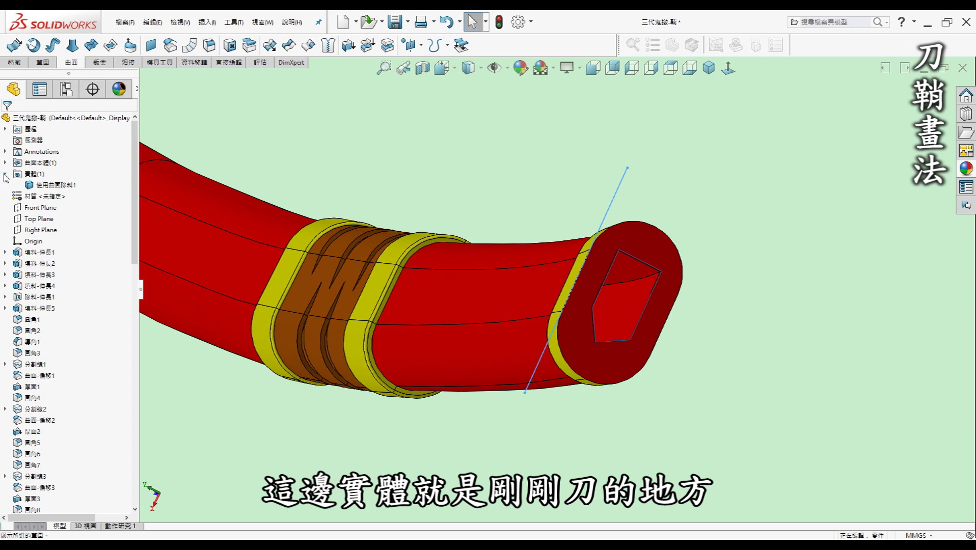
drag(132, 227, 132, 422)
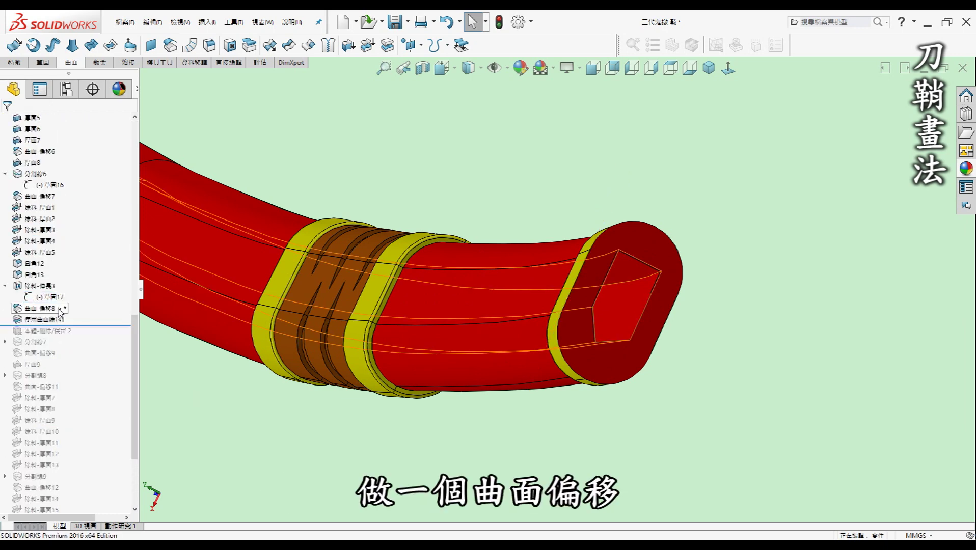
click(44, 309)
scroll(626, 271, down, 3)
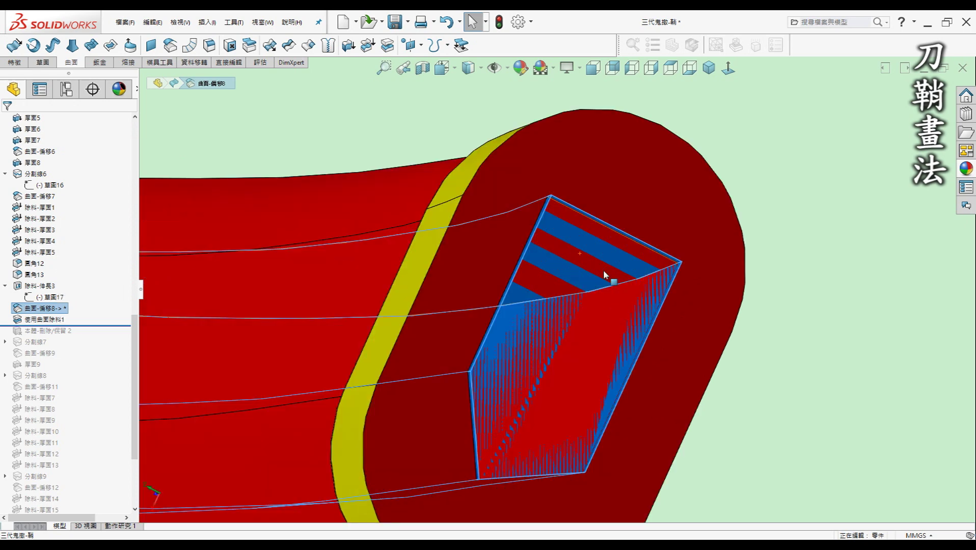
scroll(610, 277, down, 2)
scroll(547, 209, down, 2)
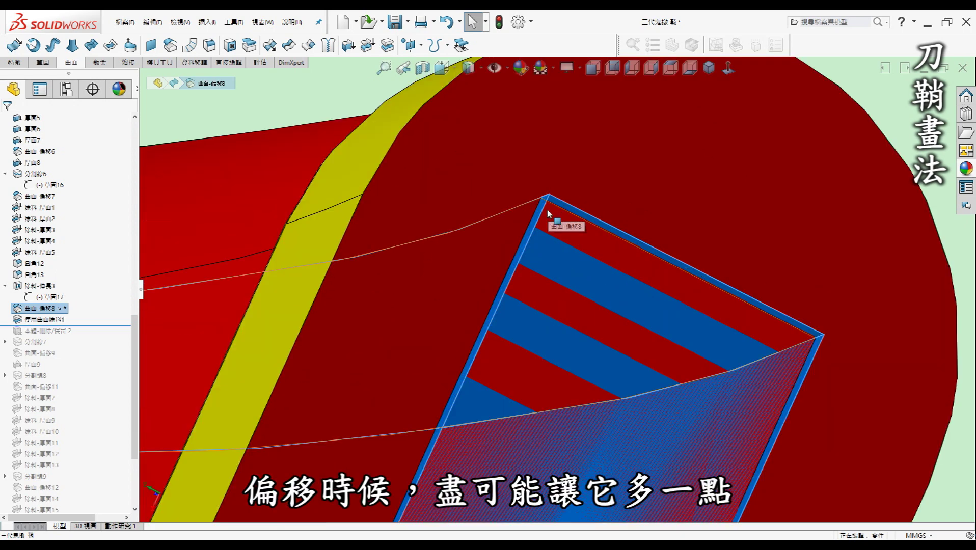
middle_drag(530, 206, 517, 201)
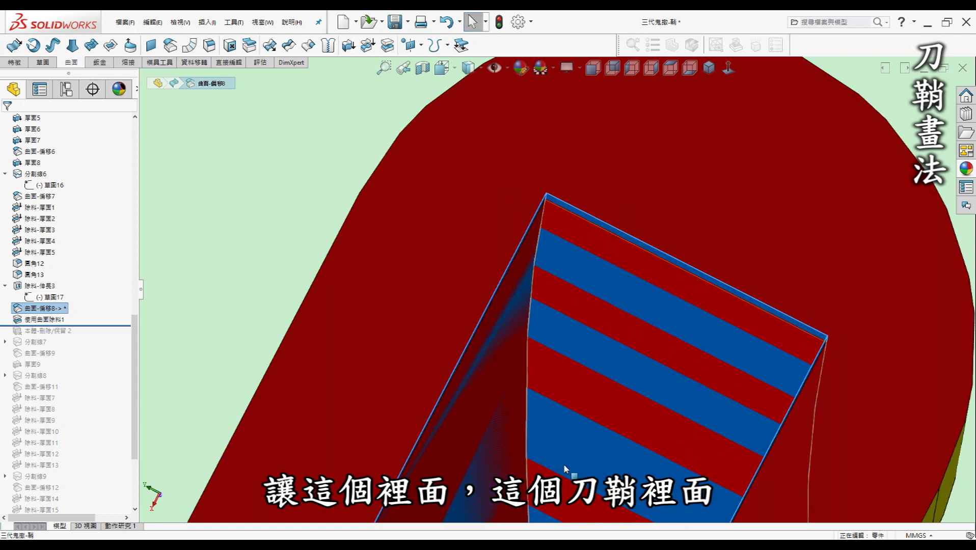
scroll(541, 379, up, 5)
click(312, 335)
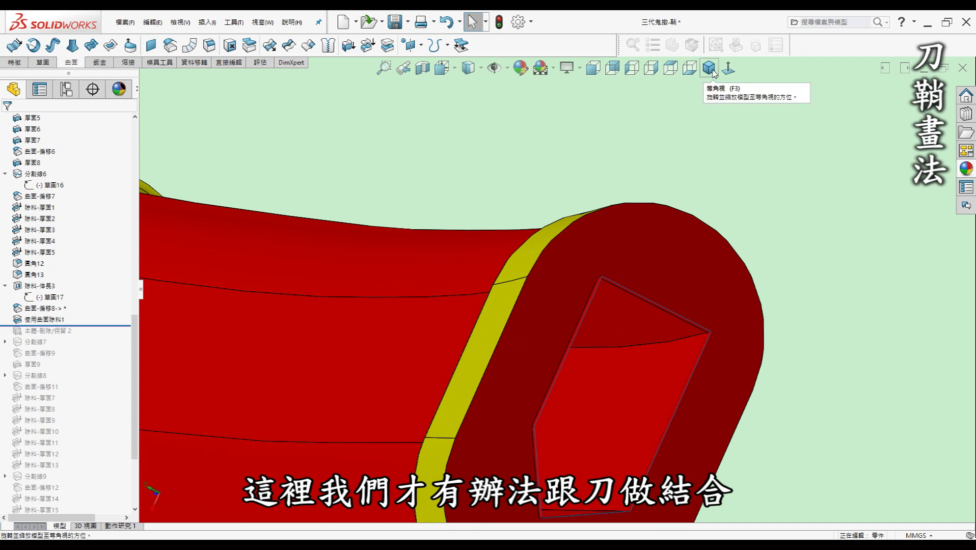
key(F3)
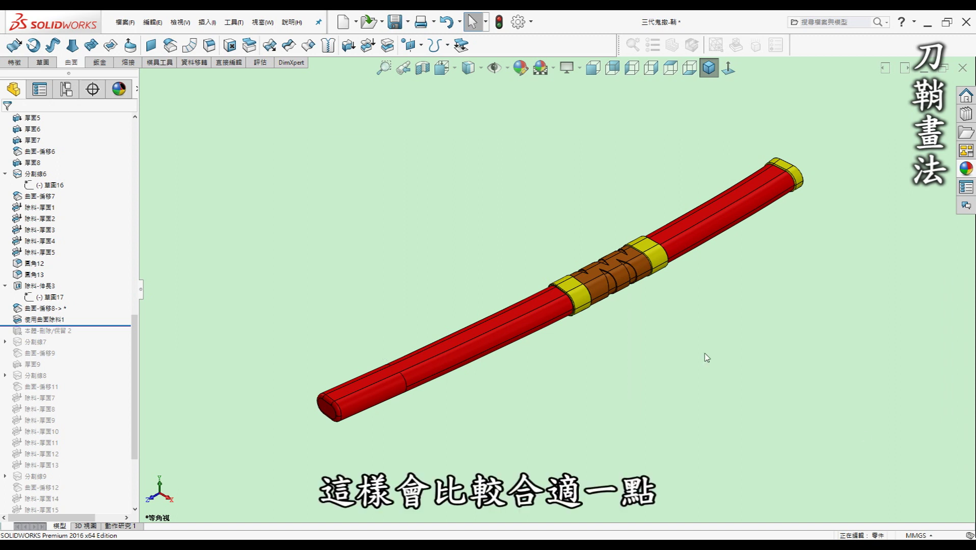
scroll(131, 372, down, 3)
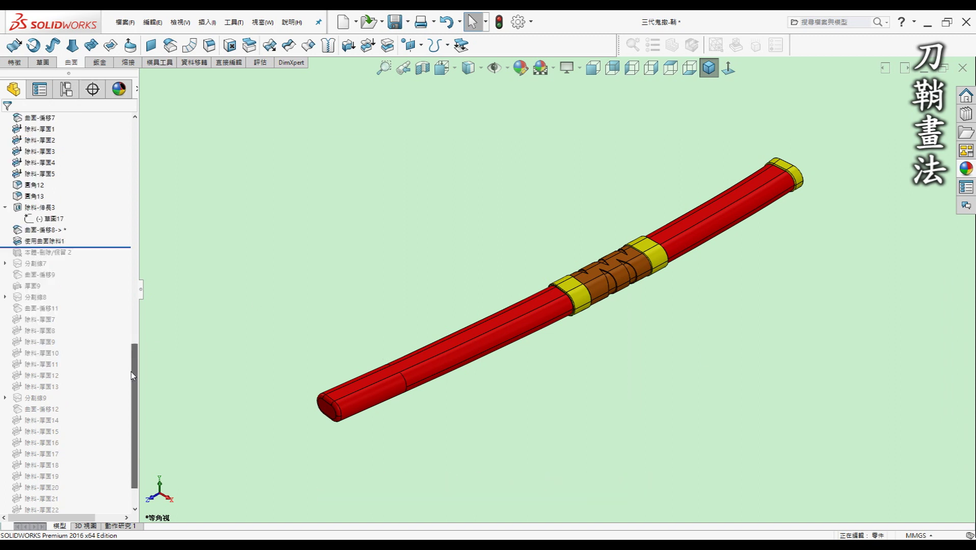
Roll the scabbard forward past 本體-刪除/保留2 and 分割線7
drag(81, 249, 82, 262)
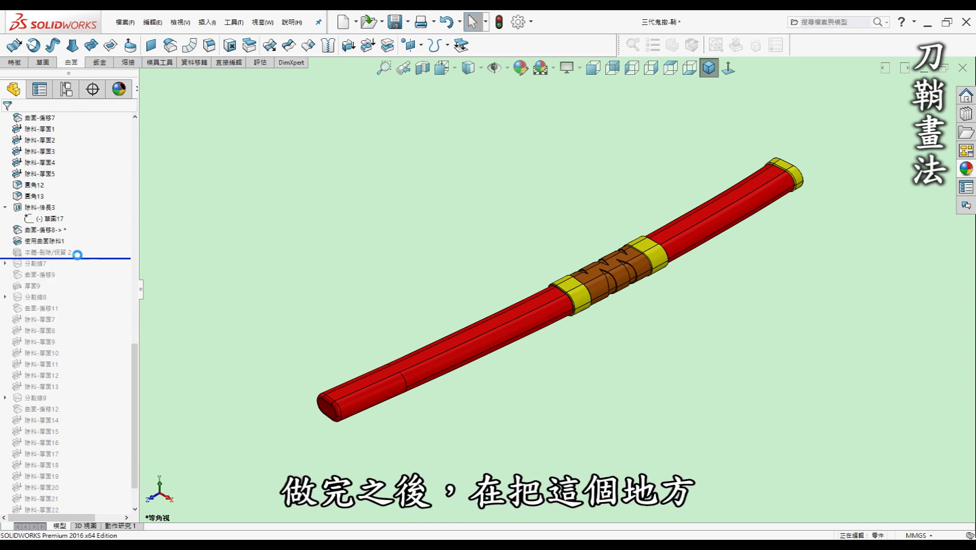
scroll(135, 374, down, 1)
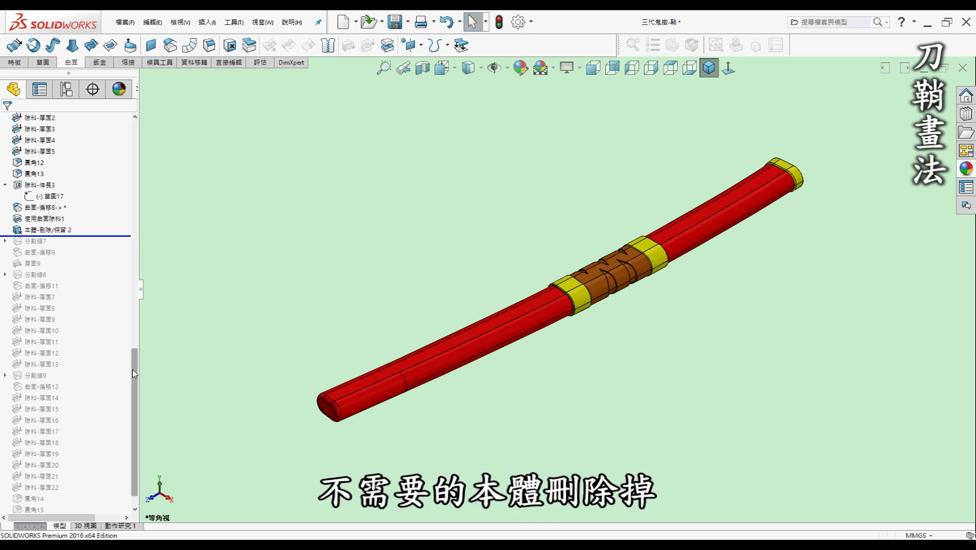
scroll(121, 126, up, 10)
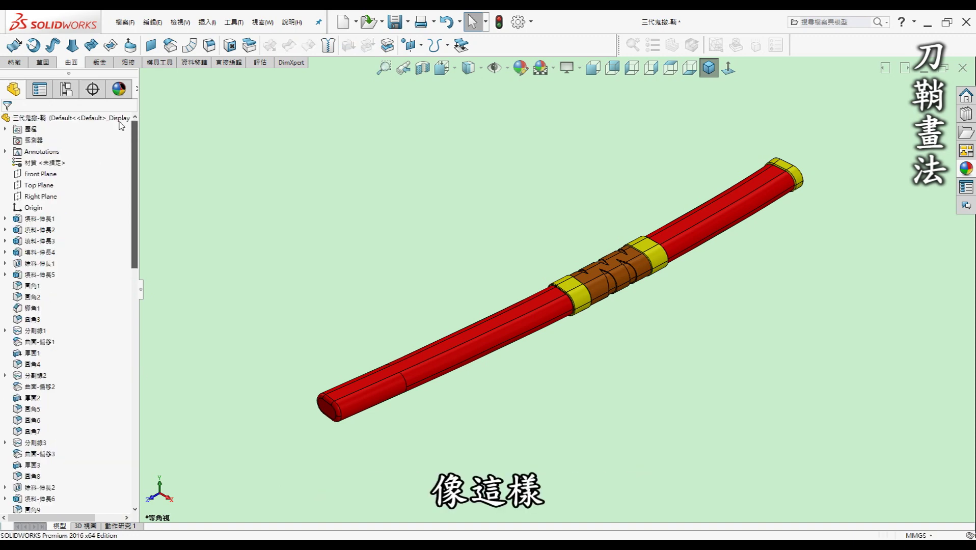
drag(134, 148, 131, 365)
drag(69, 273, 67, 284)
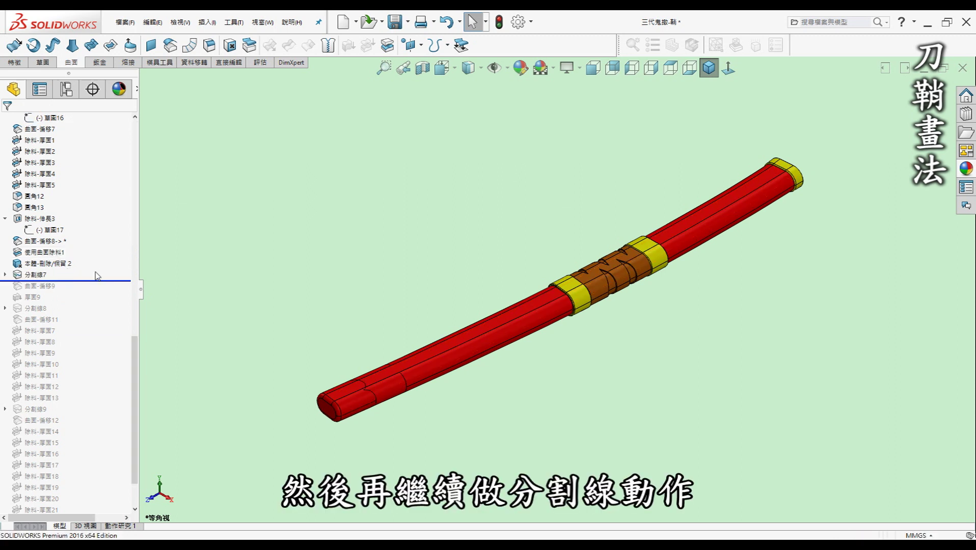
Roll forward below 厚面9 and then 分割線8, restoring the yellow end cap and upper split lines
click(35, 275)
click(357, 373)
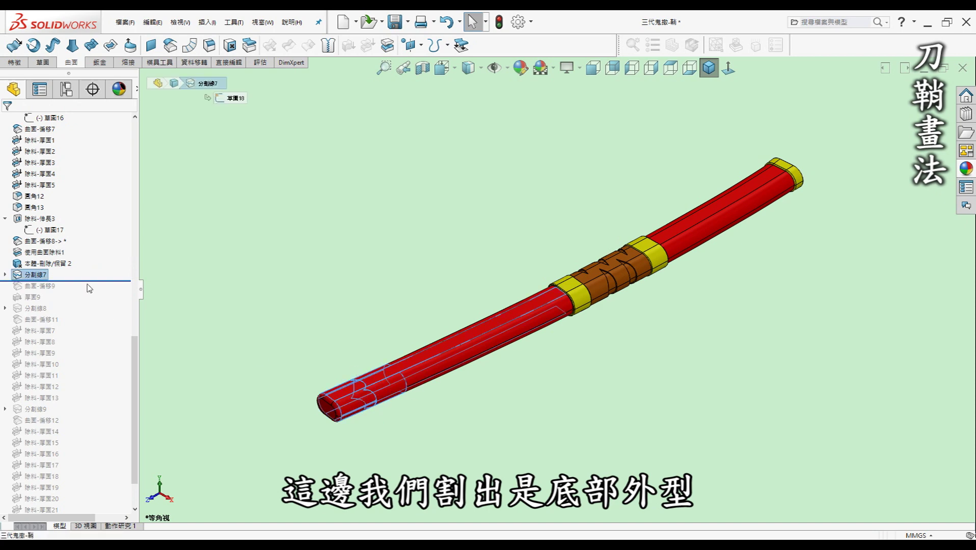
drag(87, 280, 79, 304)
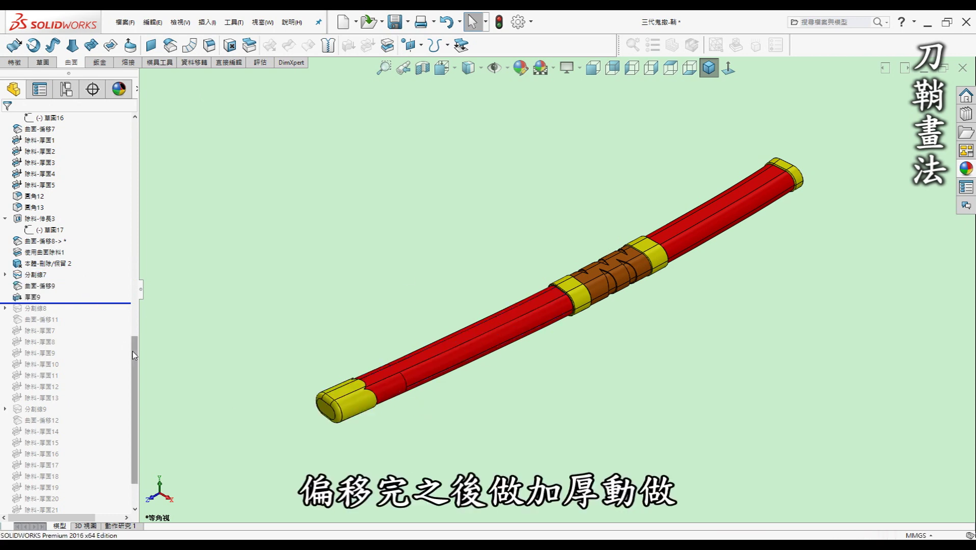
scroll(132, 384, down, 2)
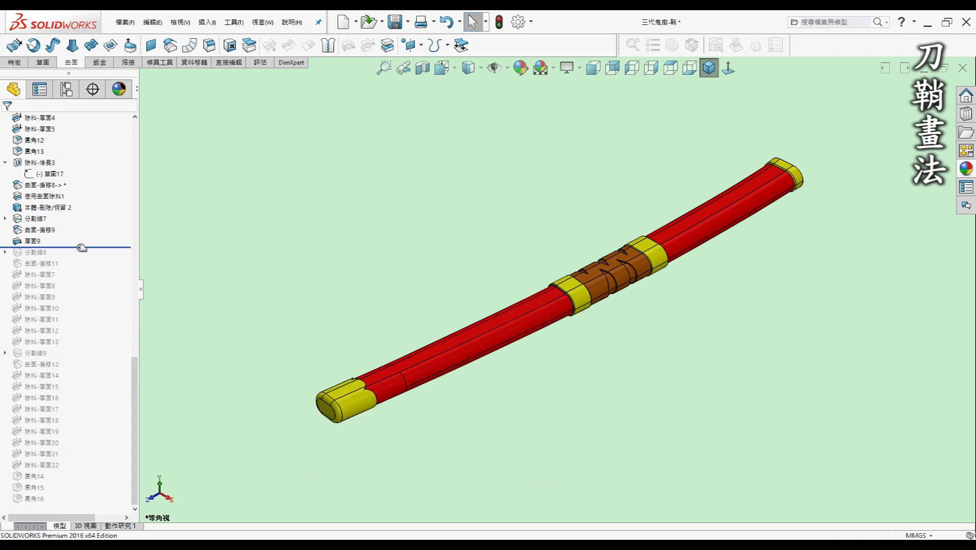
drag(82, 249, 77, 258)
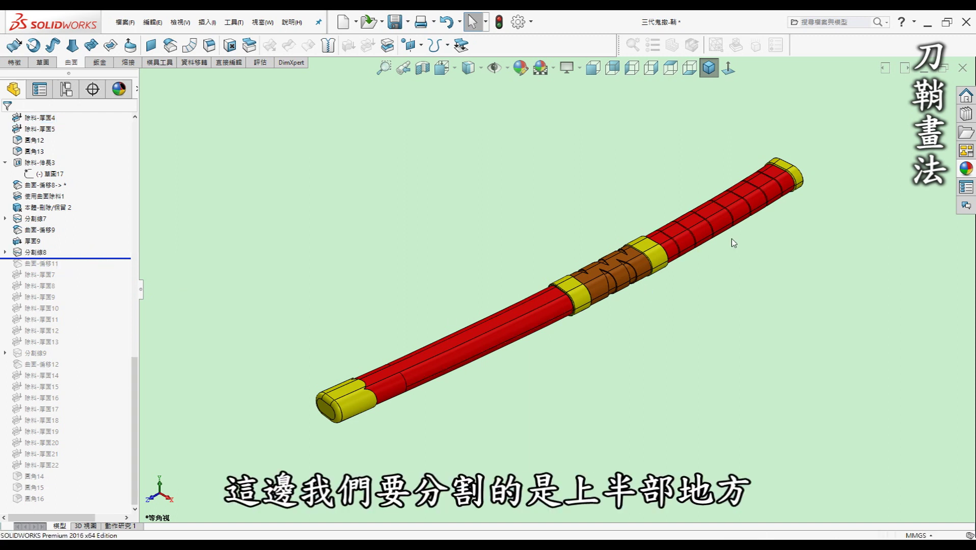
Preview 分割線8's sketch 草圖19 on the scabbard, orbiting to see its lines
click(5, 253)
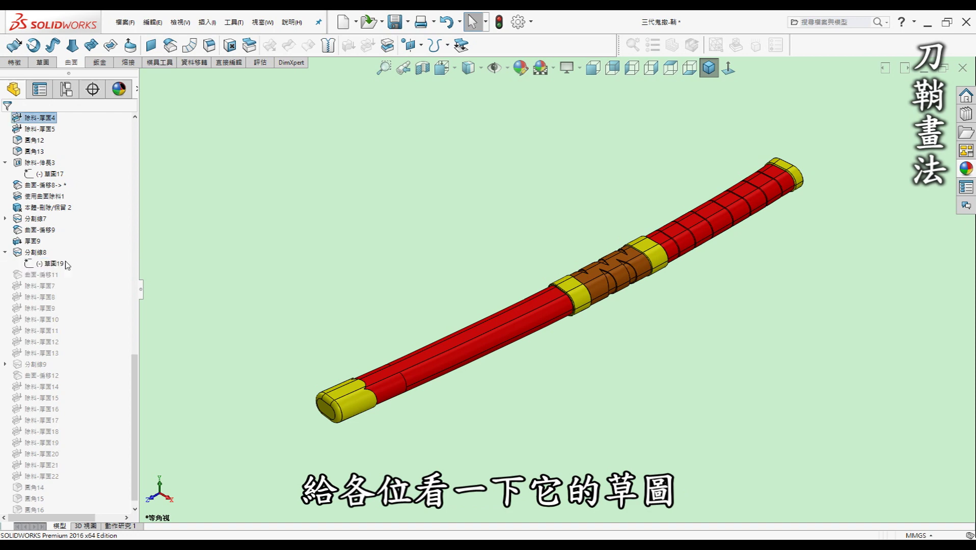
click(56, 264)
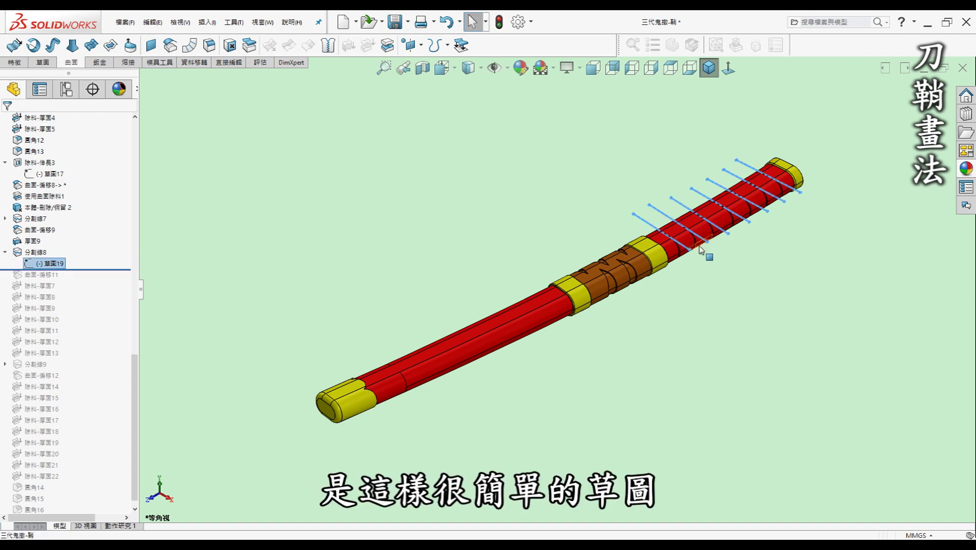
middle_drag(701, 250, 525, 341)
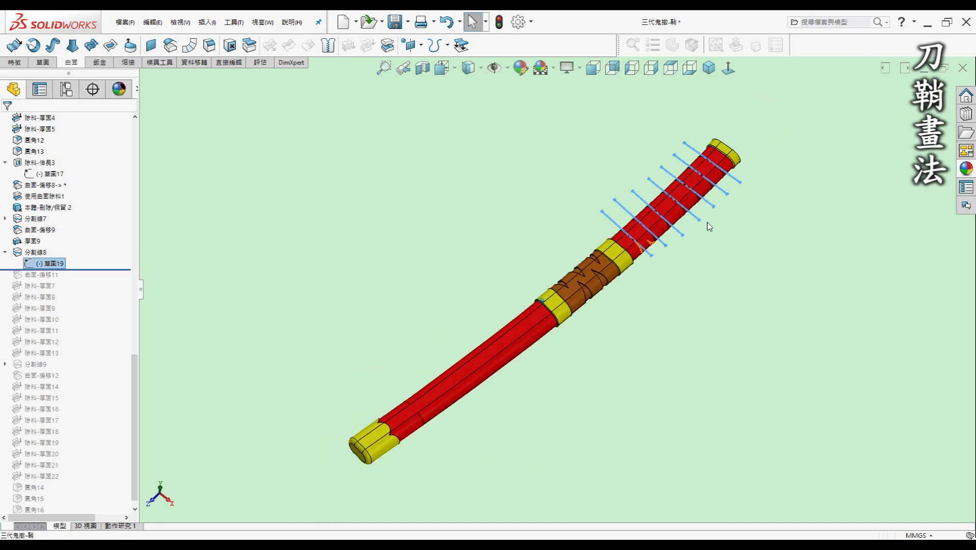
click(259, 250)
Roll forward past 分割線9 through 除料-厚面22 and inspect the new grooved bands
drag(72, 271, 76, 371)
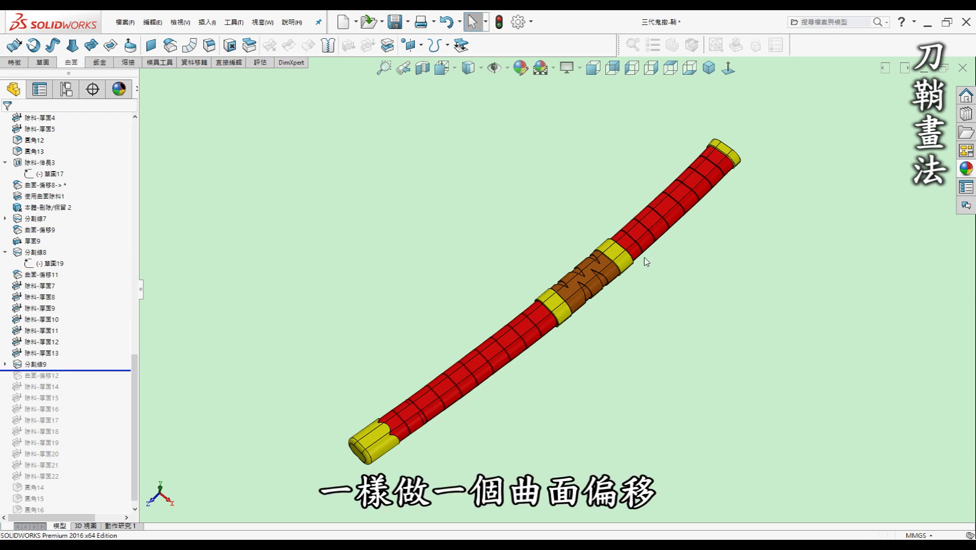
middle_drag(641, 264, 644, 265)
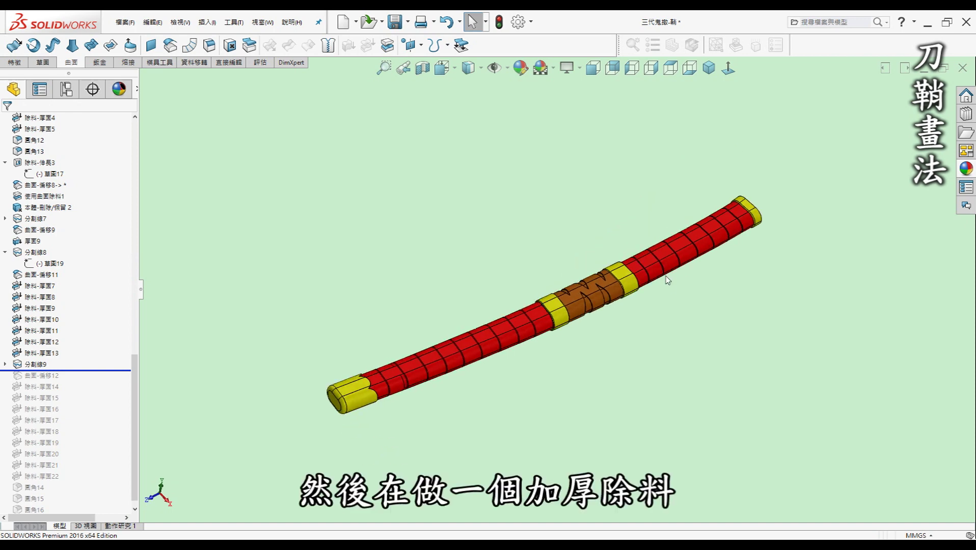
scroll(645, 279, down, 2)
scroll(644, 279, down, 2)
scroll(613, 261, down, 2)
scroll(606, 270, down, 1)
scroll(810, 226, up, 1)
scroll(817, 224, up, 2)
scroll(816, 219, up, 1)
scroll(814, 219, up, 1)
scroll(571, 275, up, 2)
scroll(535, 255, up, 2)
scroll(460, 255, up, 1)
scroll(102, 358, down, 1)
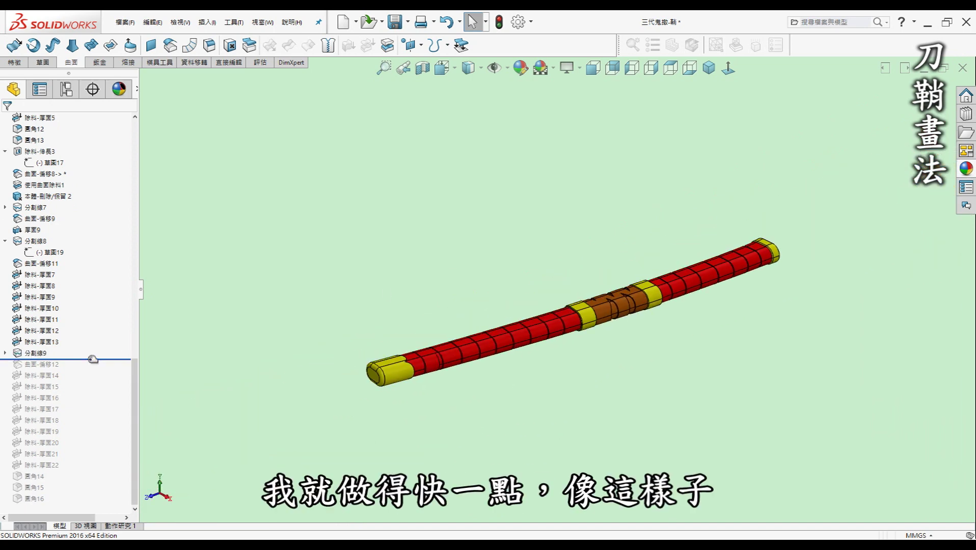
Roll the scabbard's feature tree forward past 圓角16 to restore the remaining grooves and fillets
drag(92, 360, 64, 480)
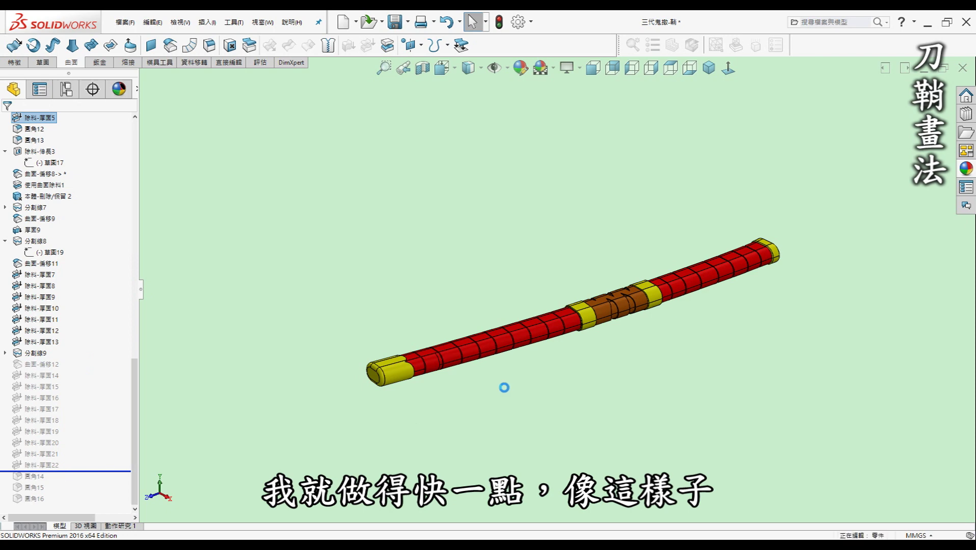
middle_drag(465, 331, 436, 301)
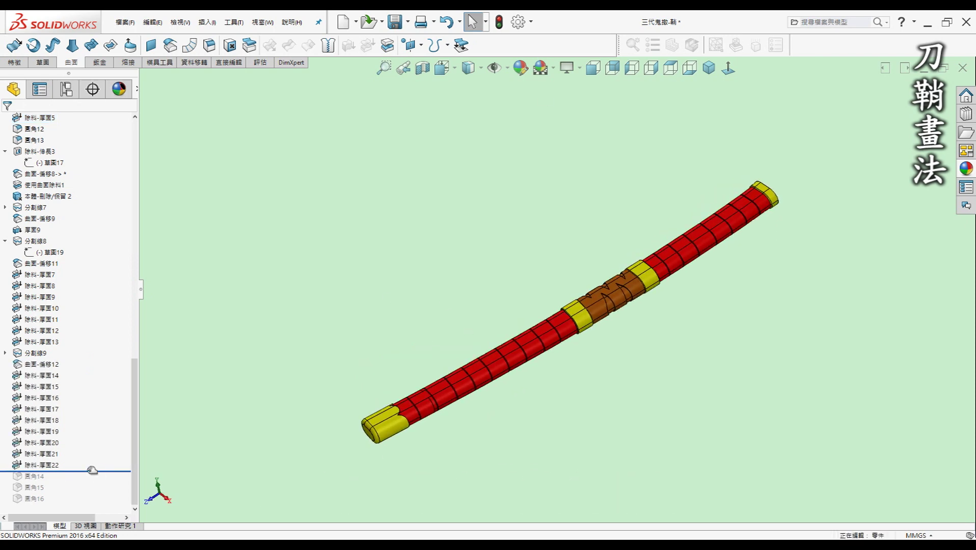
drag(90, 475, 87, 504)
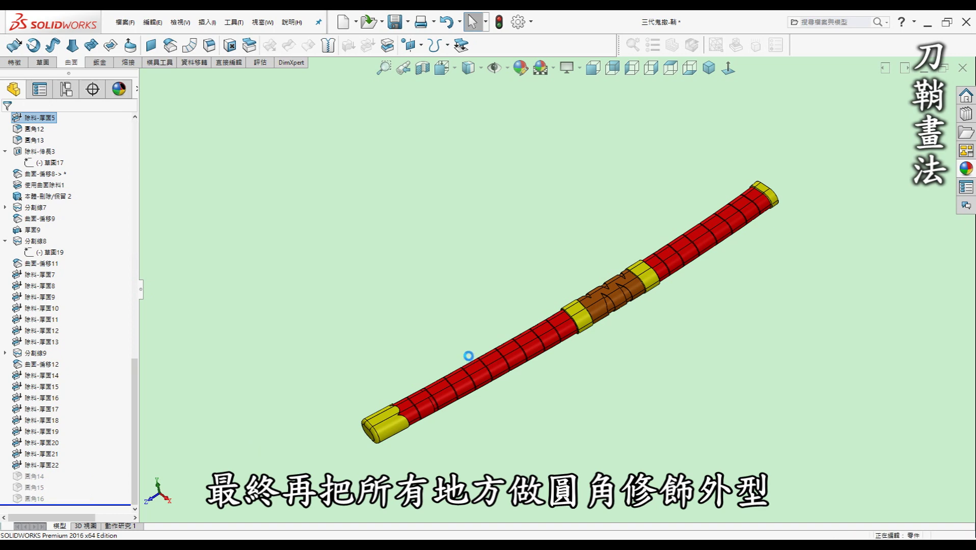
mouse_move(480, 344)
middle_down()
mouse_move(473, 321)
mouse_move(518, 401)
middle_up()
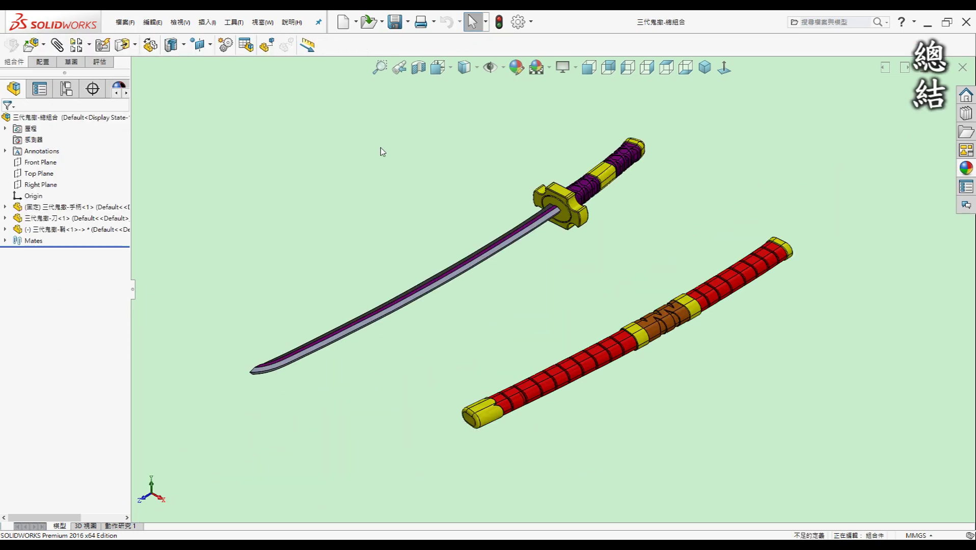
key(f)
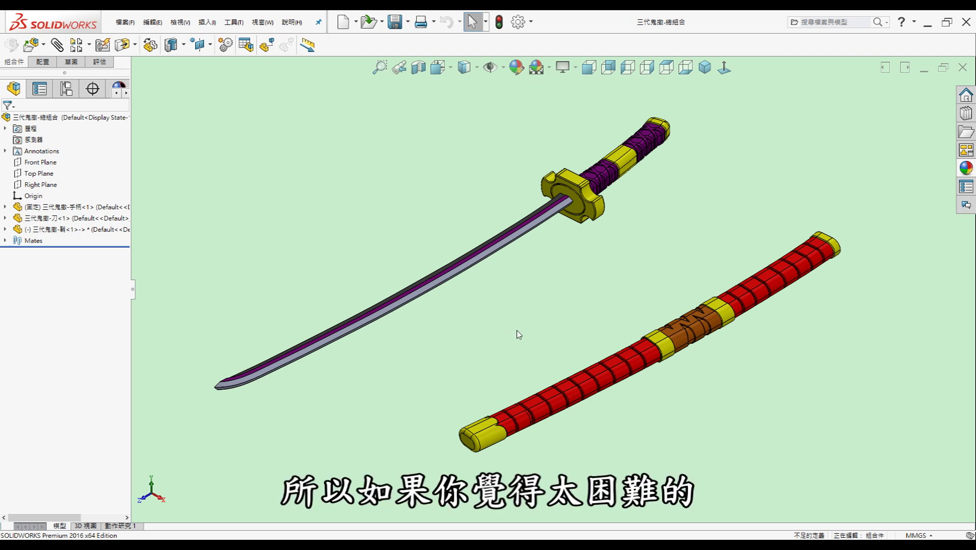
mouse_move(511, 334)
middle_down()
mouse_move(523, 294)
mouse_move(540, 295)
middle_up()
mouse_move(583, 426)
shift+middle_down()
mouse_move(697, 399)
mouse_move(621, 381)
mouse_move(738, 284)
mouse_move(657, 362)
mouse_move(669, 359)
mouse_move(617, 342)
mouse_move(653, 279)
mouse_move(735, 245)
mouse_move(699, 248)
shift+middle_up()
scroll(693, 254, down, 2)
scroll(672, 239, down, 2)
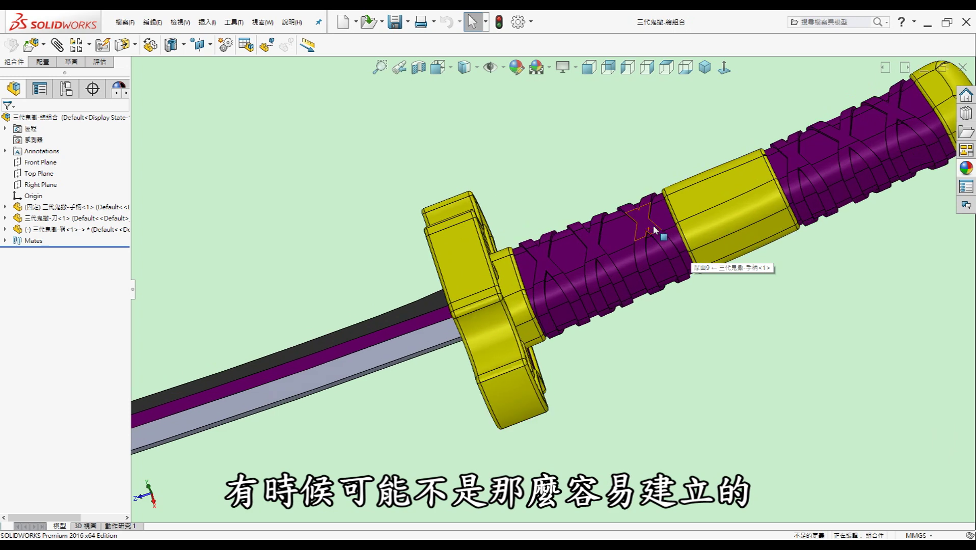
scroll(653, 225, down, 3)
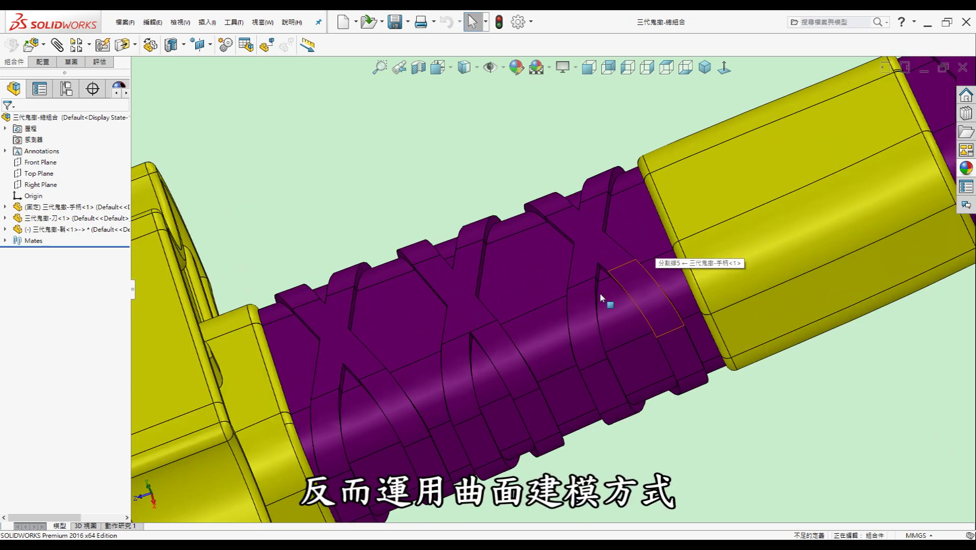
scroll(637, 245, up, 2)
scroll(568, 226, up, 2)
scroll(567, 224, up, 1)
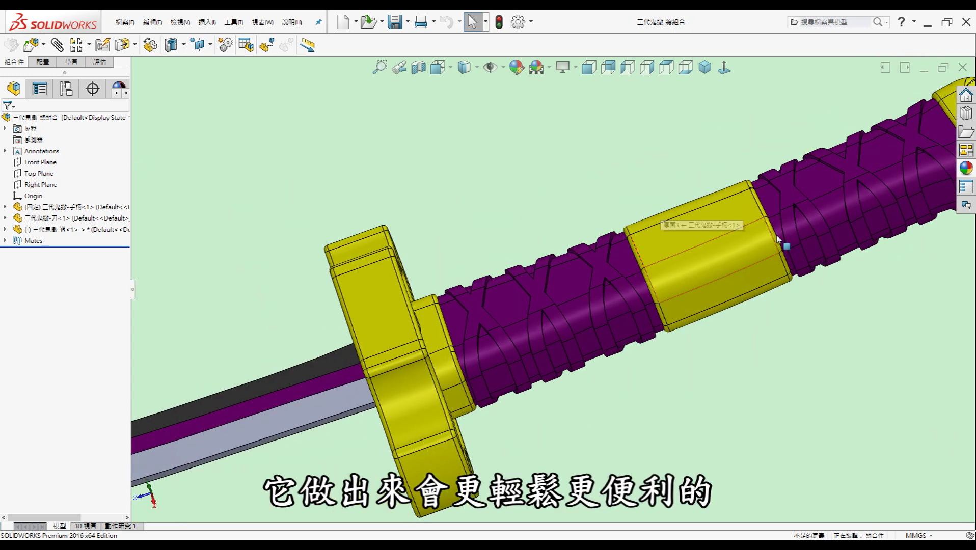
scroll(567, 224, up, 1)
scroll(568, 221, up, 2)
scroll(568, 218, up, 2)
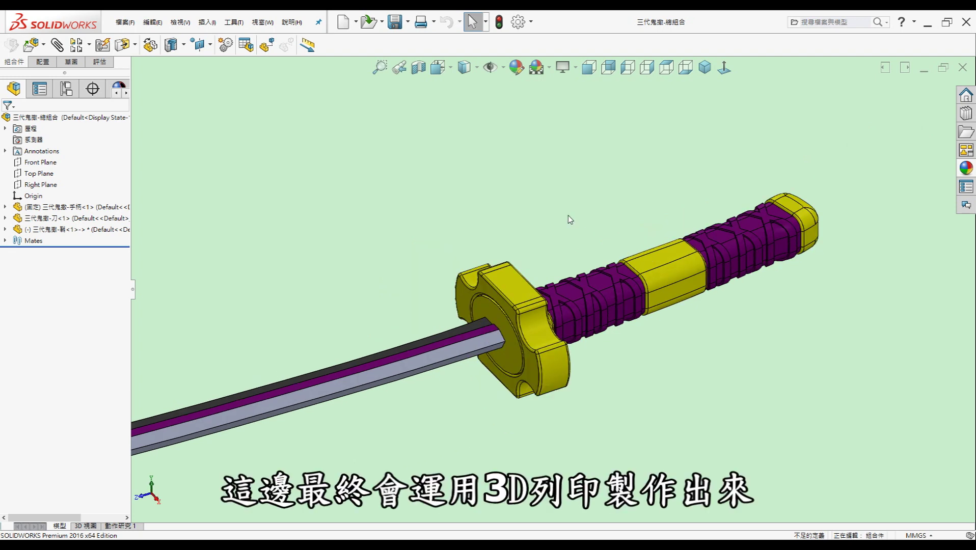
scroll(569, 219, up, 1)
scroll(569, 218, up, 1)
scroll(576, 224, up, 2)
scroll(580, 222, up, 2)
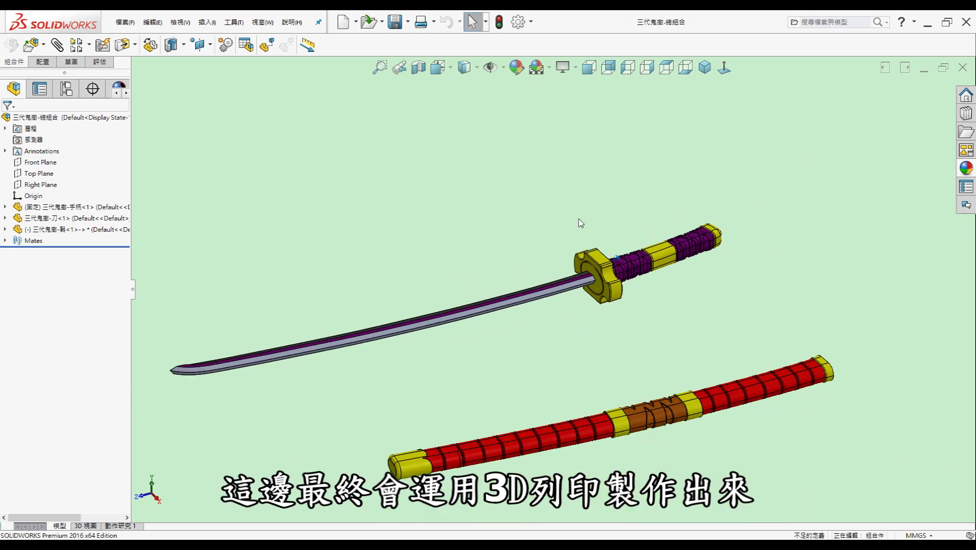
scroll(593, 300, up, 1)
middle_drag(594, 317, 562, 318)
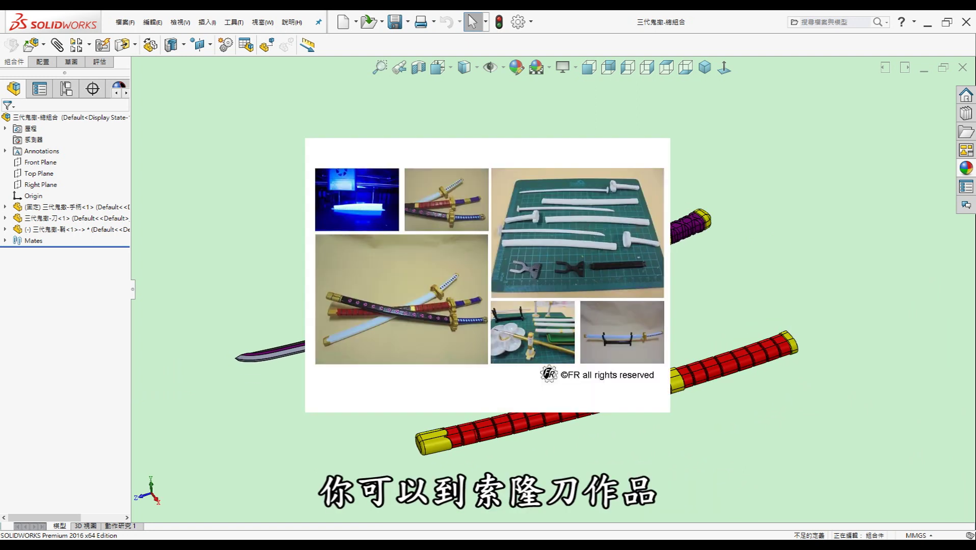
mouse_move(562, 318)
middle_down()
mouse_move(578, 327)
mouse_move(578, 397)
middle_up()
middle_drag(746, 192, 763, 196)
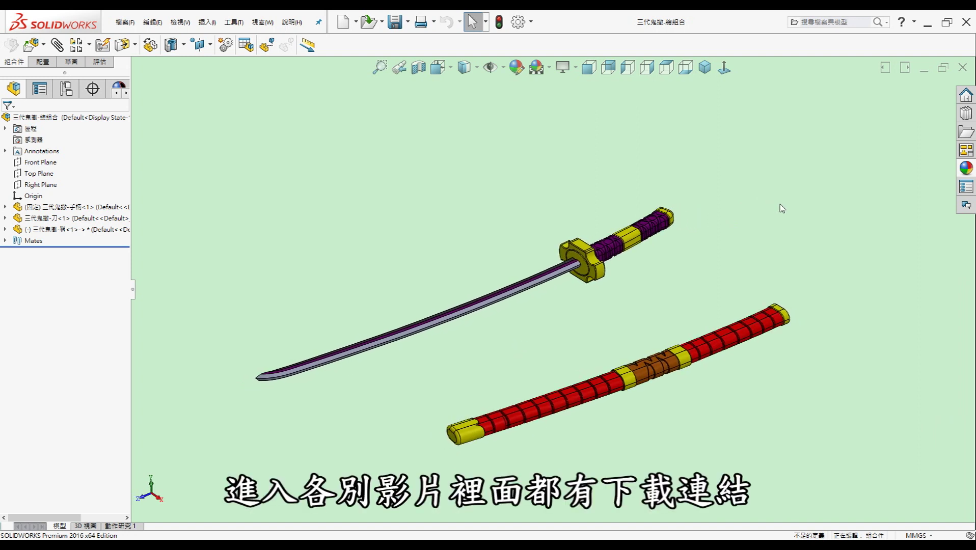
middle_drag(784, 202, 784, 202)
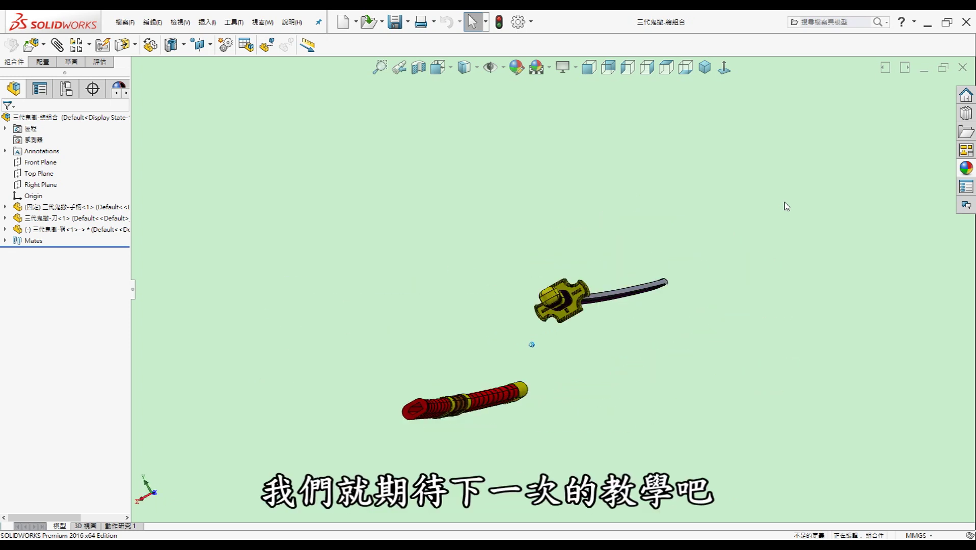